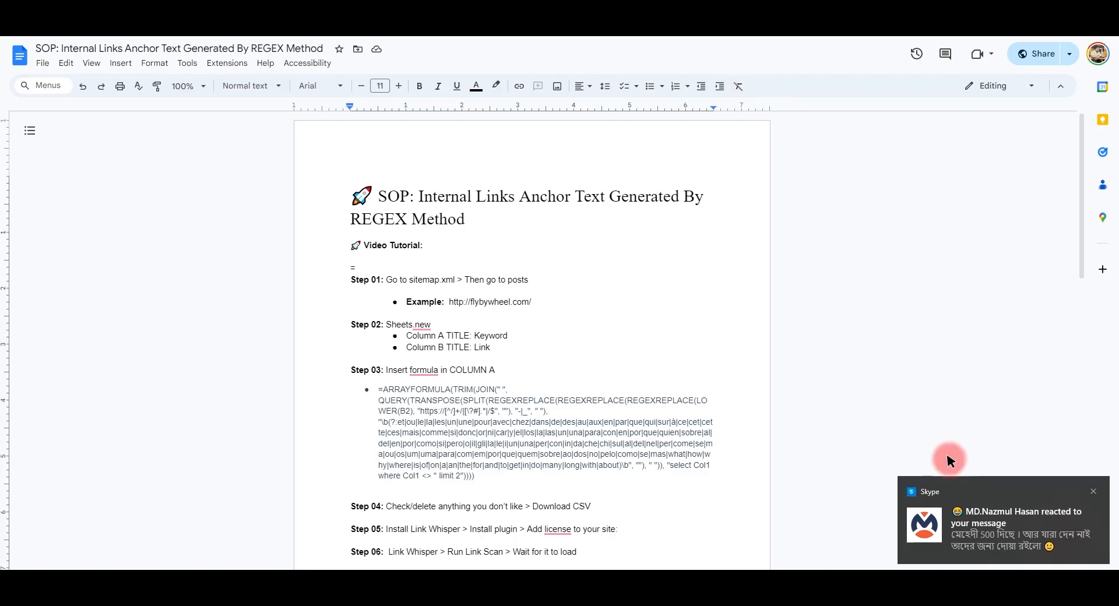
Step: Read through the SOP document's steps and highlight the Step 01 instructions with the example site
click(496, 333)
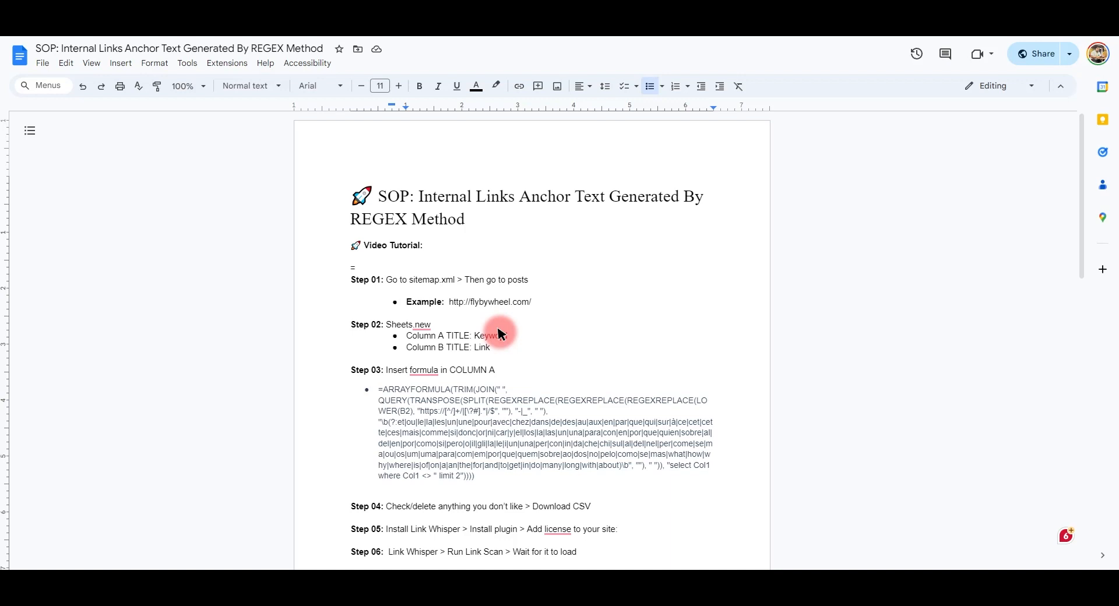
scroll(499, 333, down, 3)
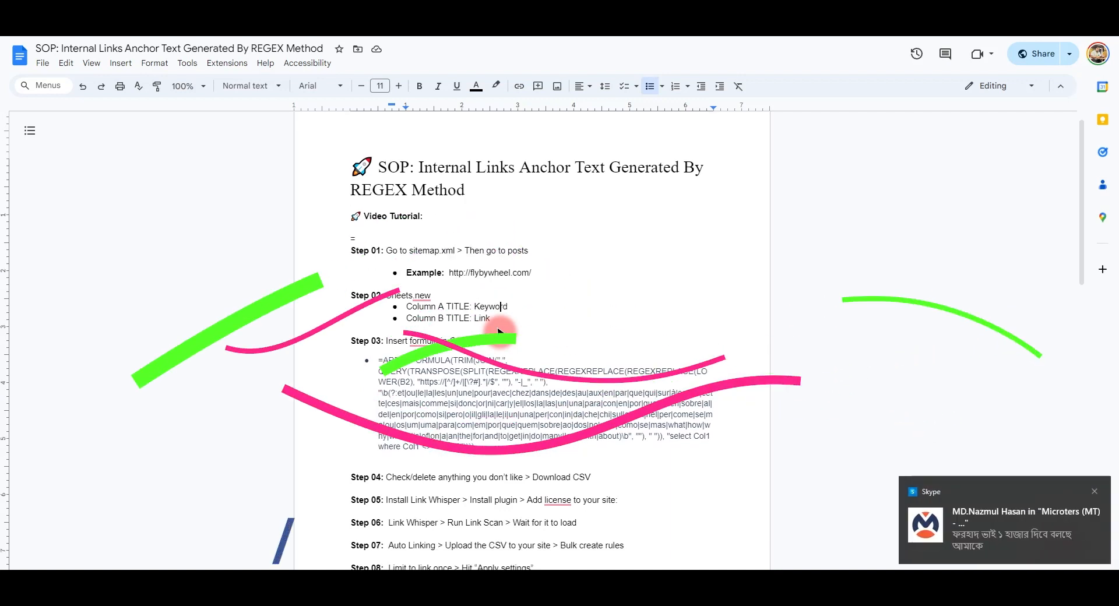
scroll(657, 325, up, 2)
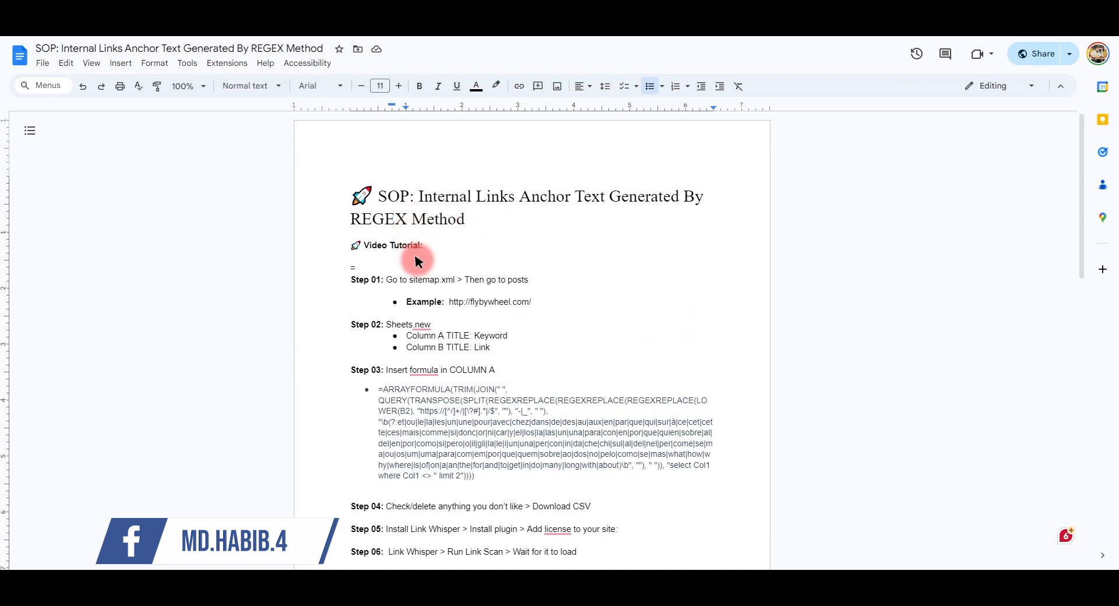
drag(401, 281, 462, 301)
Step: Look over the link spreadsheet, the site's post sitemap, and the URL extractor's input and extracted links
click(559, 18)
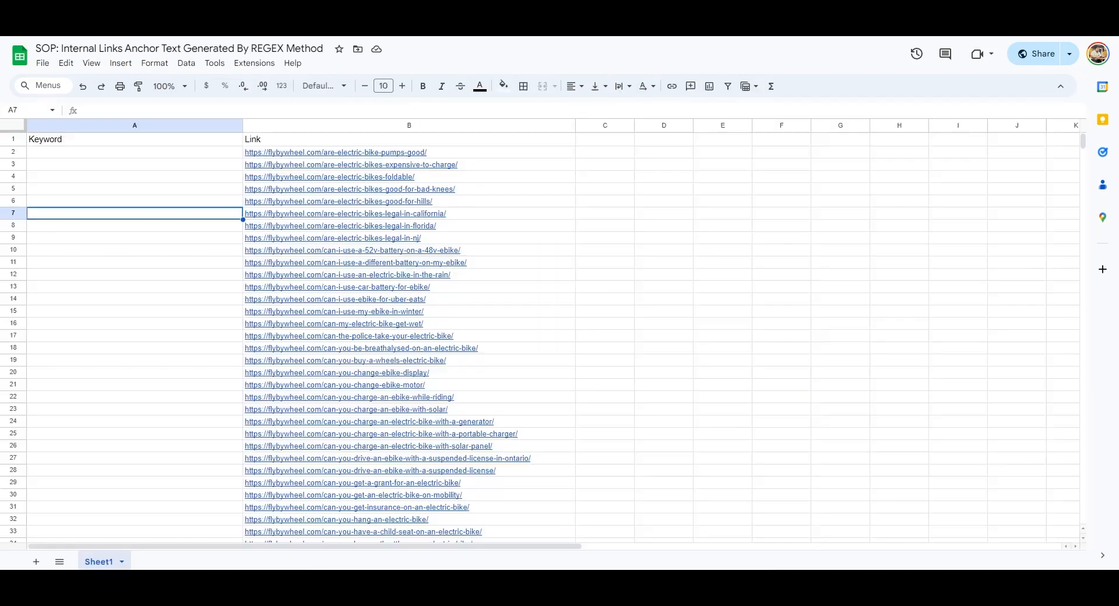
click(408, 21)
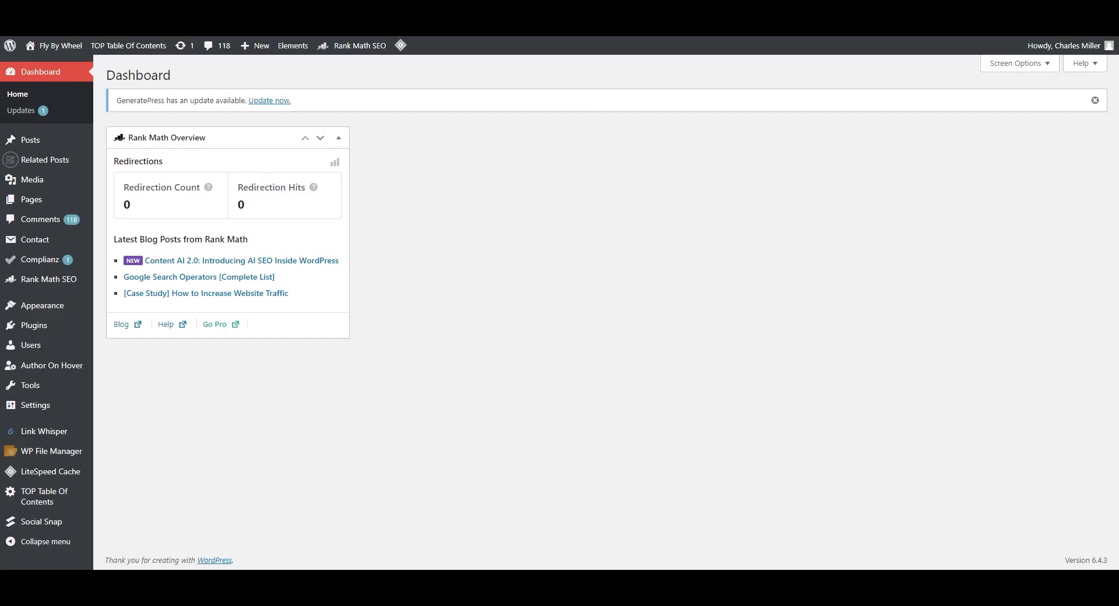
click(349, 20)
click(164, 35)
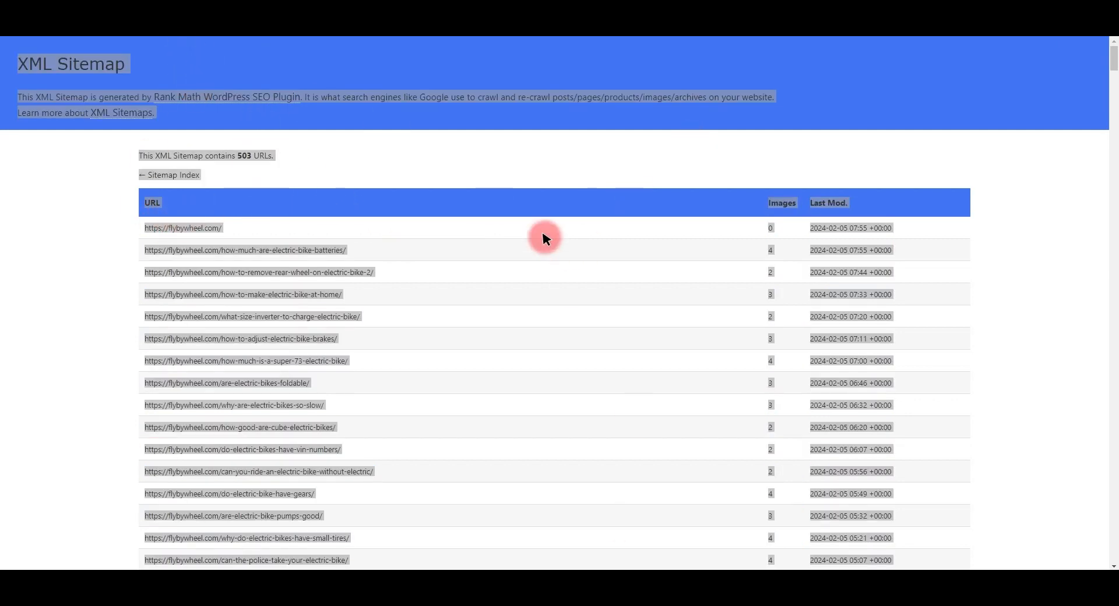
click(487, 150)
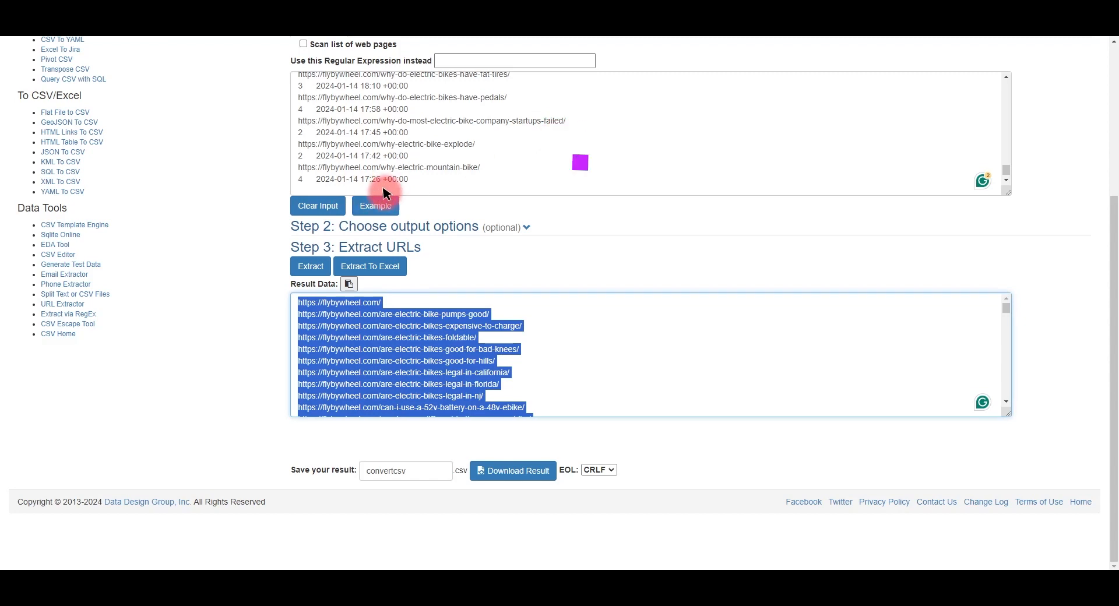
scroll(460, 220, up, 4)
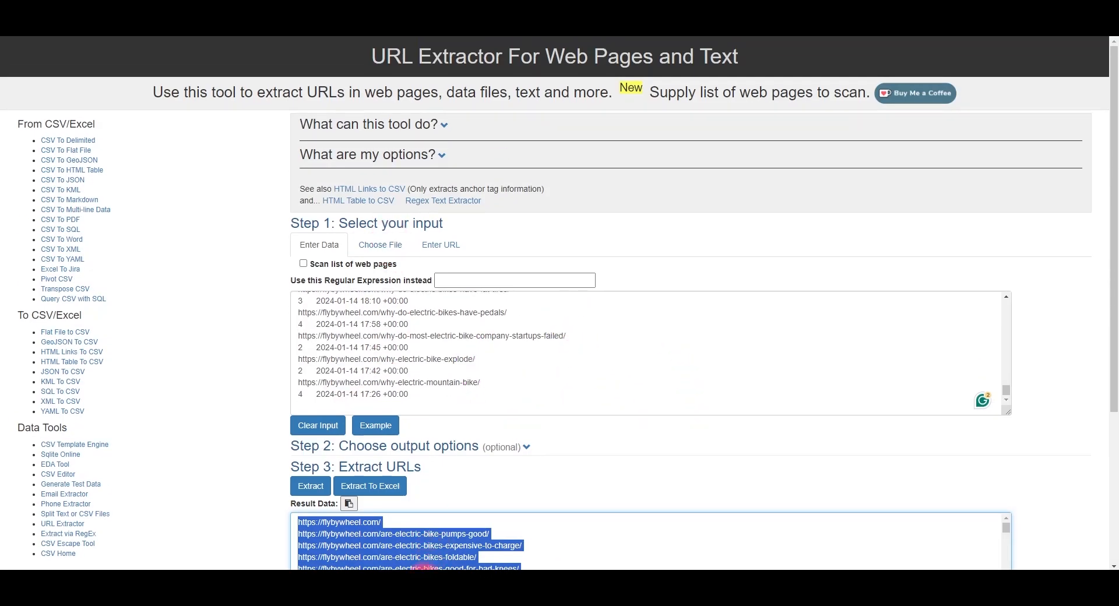
scroll(462, 534, down, 5)
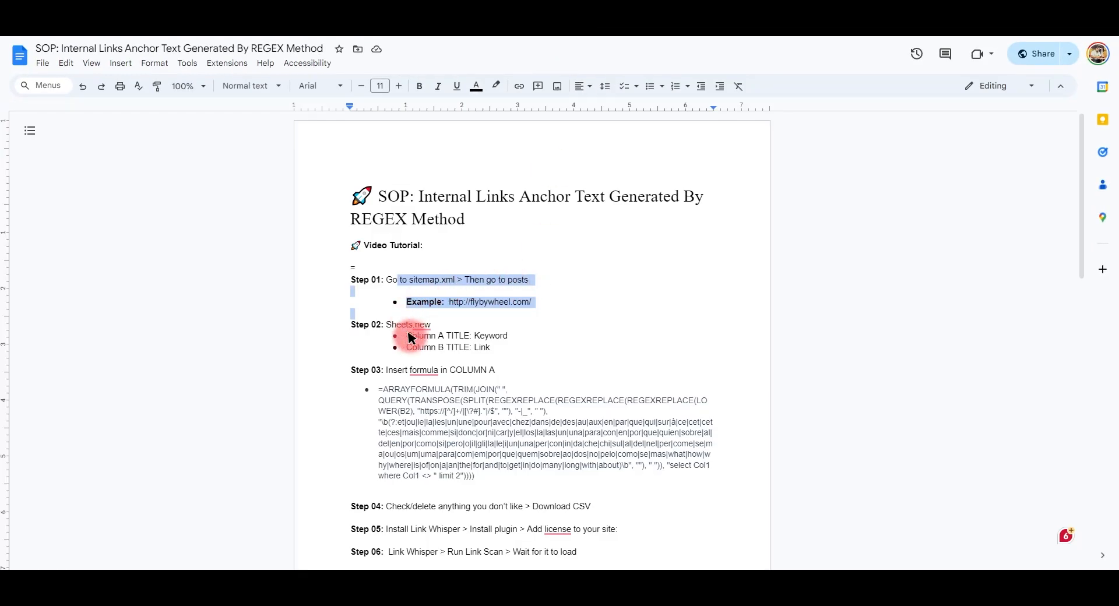
Step: Copy the Step 03 ARRAYFORMULA from the SOP document into cell A2 of the keyword spreadsheet
scroll(402, 338, down, 2)
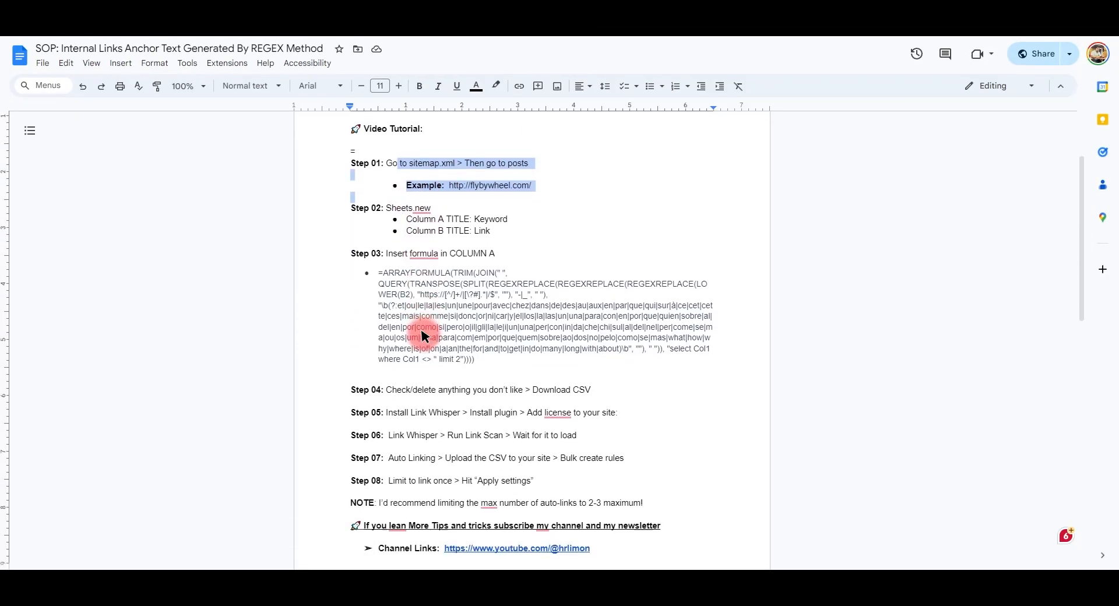
drag(373, 274, 482, 363)
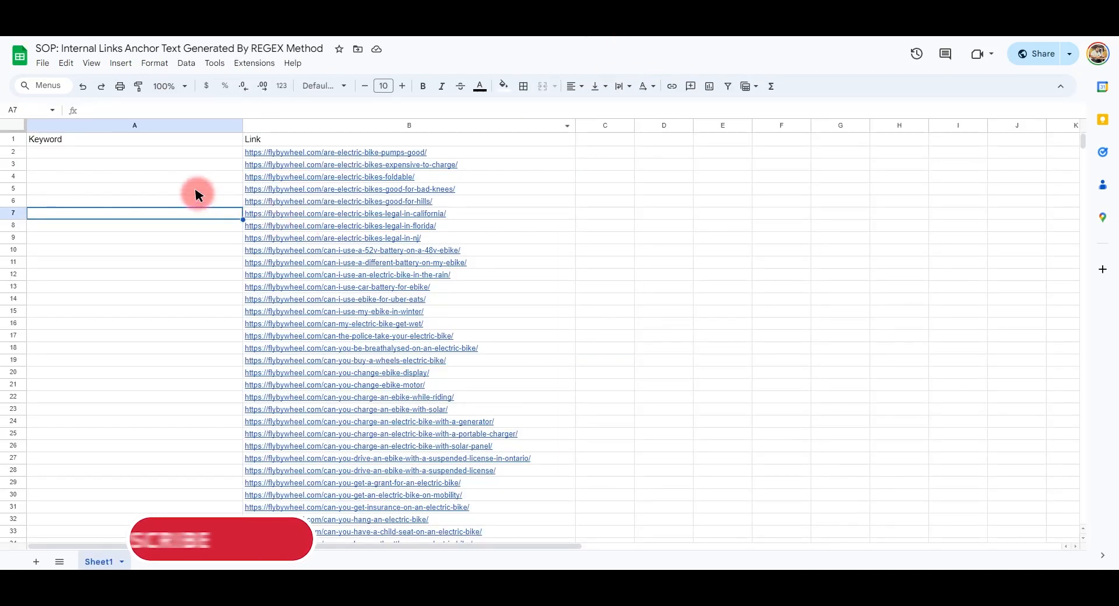
click(145, 163)
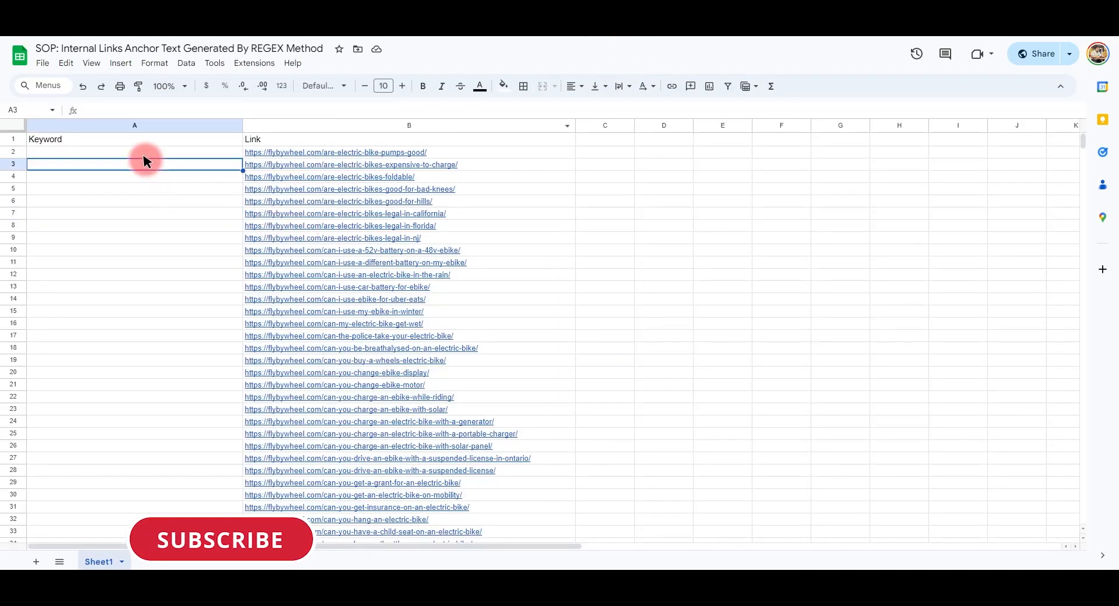
click(121, 152)
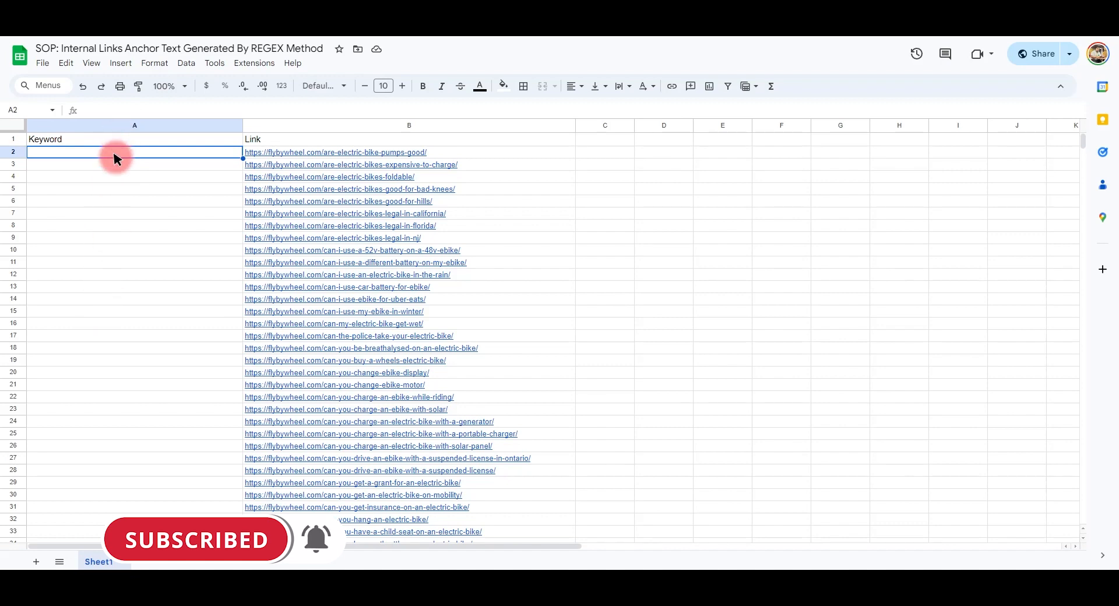
key(ctrl+v)
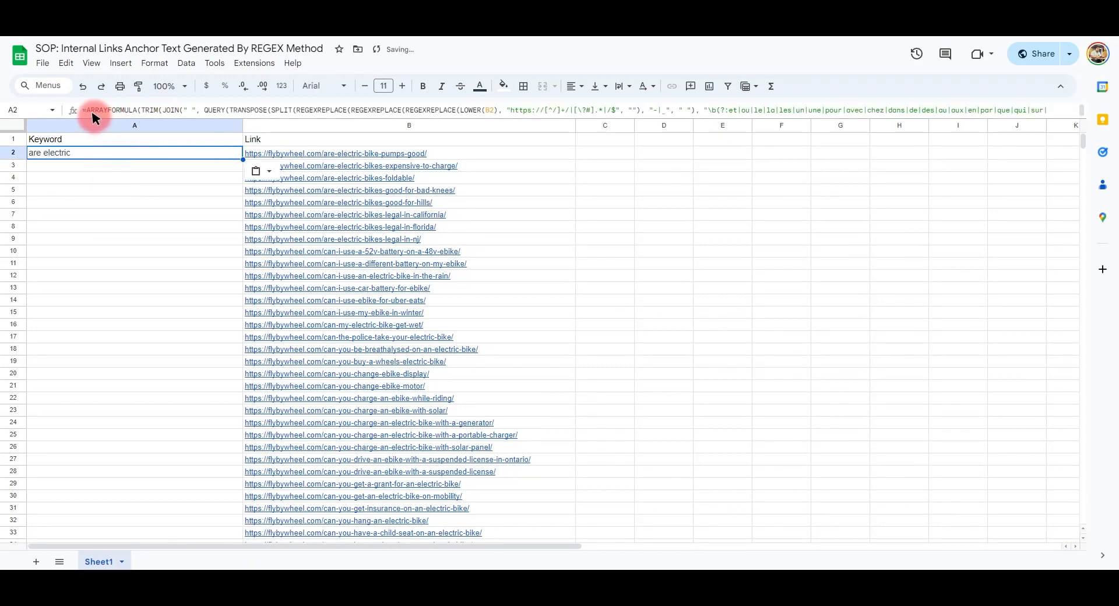
Step: Inspect the full formula in cell A2
drag(93, 114, 849, 110)
click(95, 226)
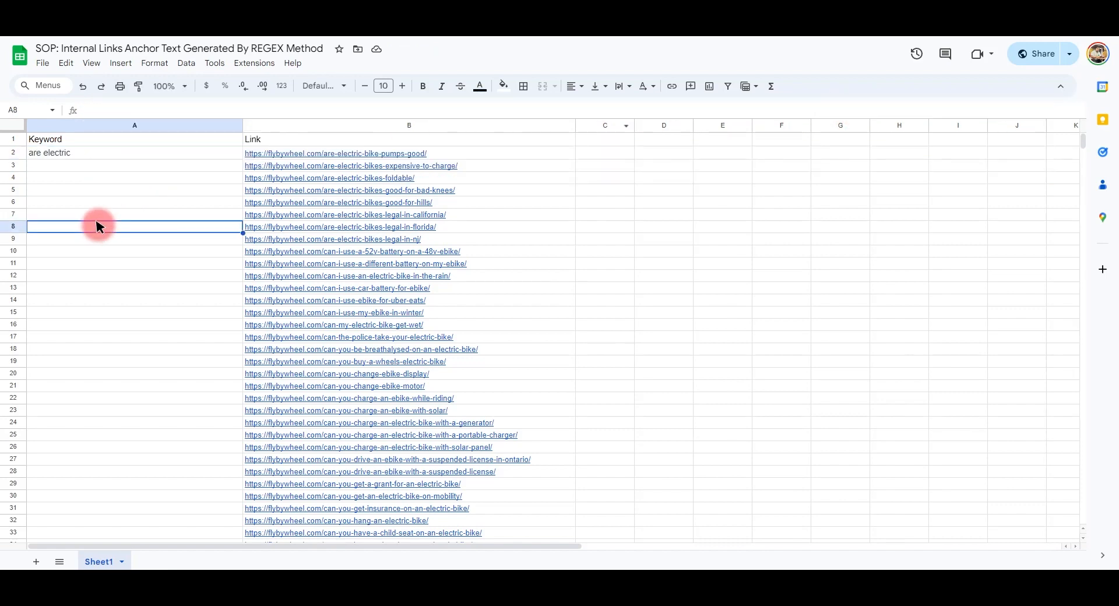
click(93, 156)
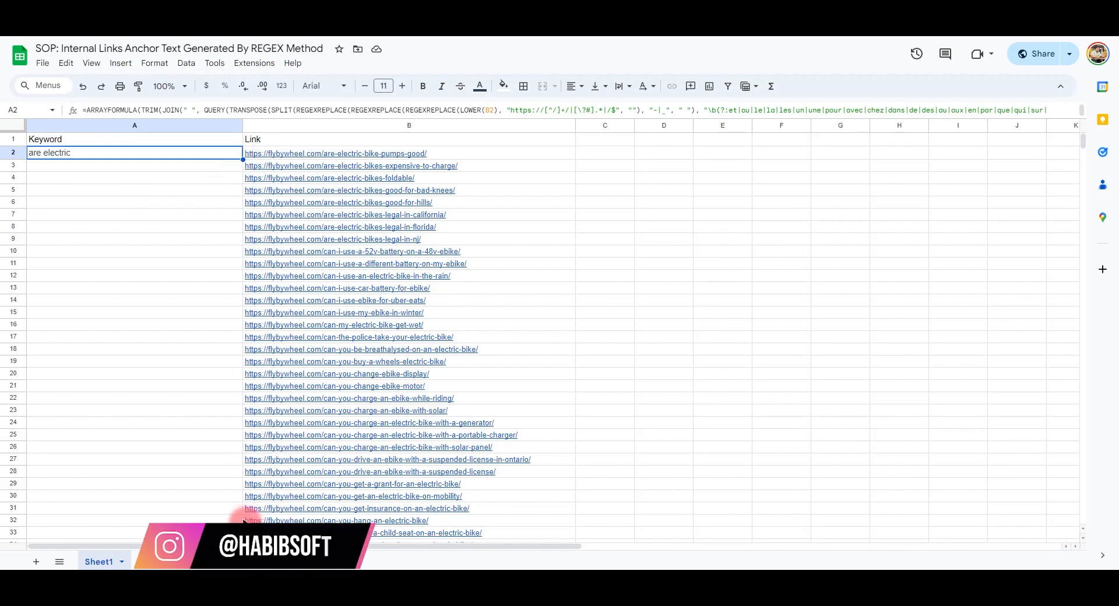
Step: Switch to the Notepad copy of the formula and examine its list of excluded words, from "et" onwards
click(175, 582)
drag(367, 242, 475, 93)
scroll(449, 188, down, 2)
scroll(449, 187, down, 6)
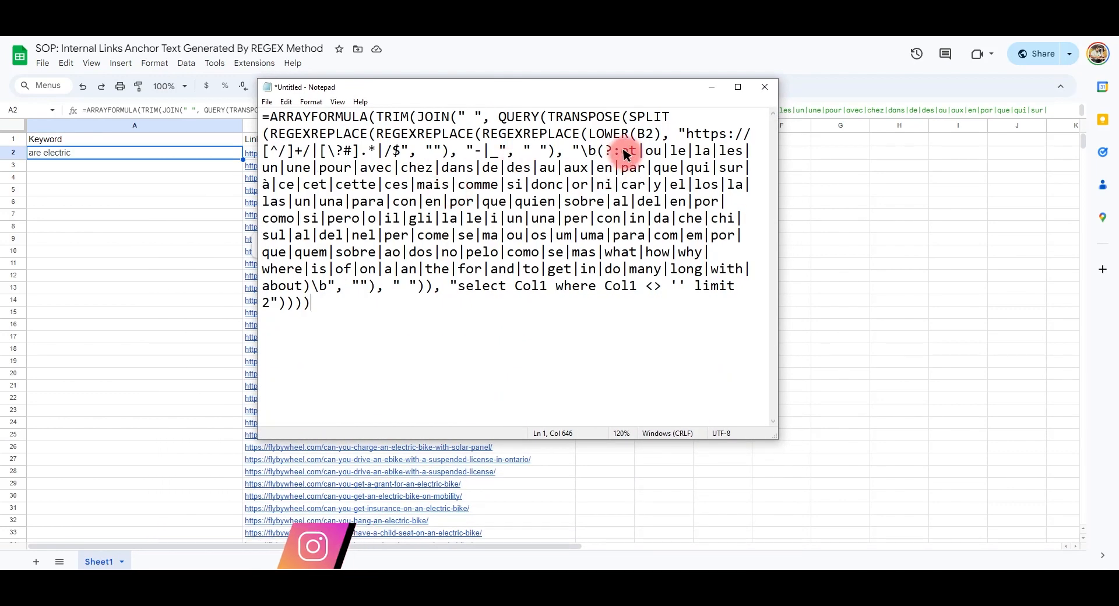
mouse_move(622, 151)
mouse_down()
mouse_move(653, 233)
mouse_move(678, 258)
mouse_move(544, 257)
mouse_move(359, 279)
mouse_move(349, 270)
mouse_up()
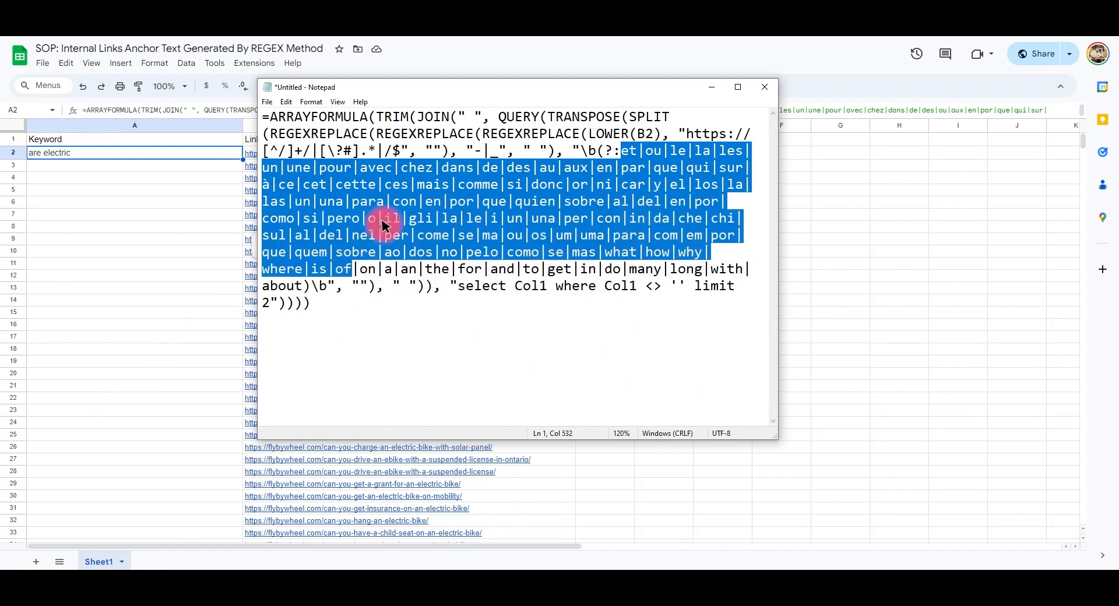
click(441, 205)
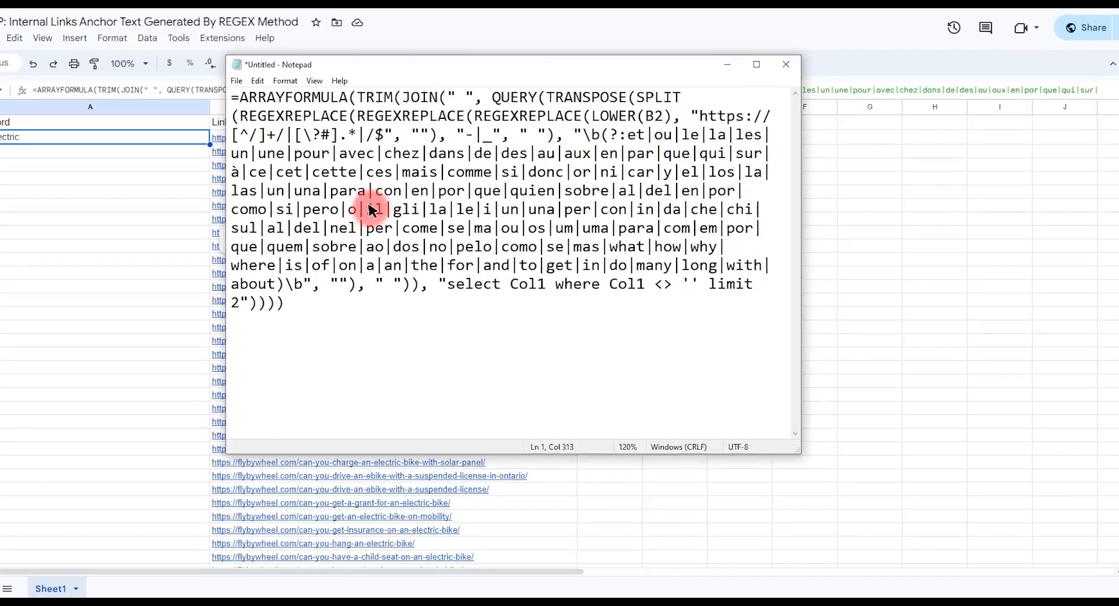
click(394, 218)
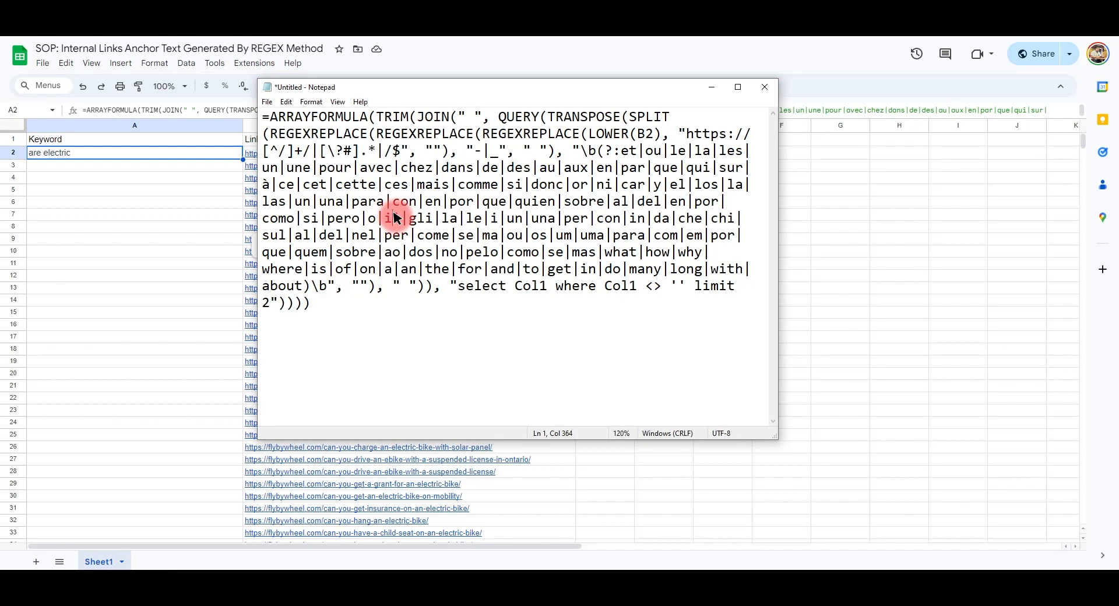
drag(391, 190, 532, 245)
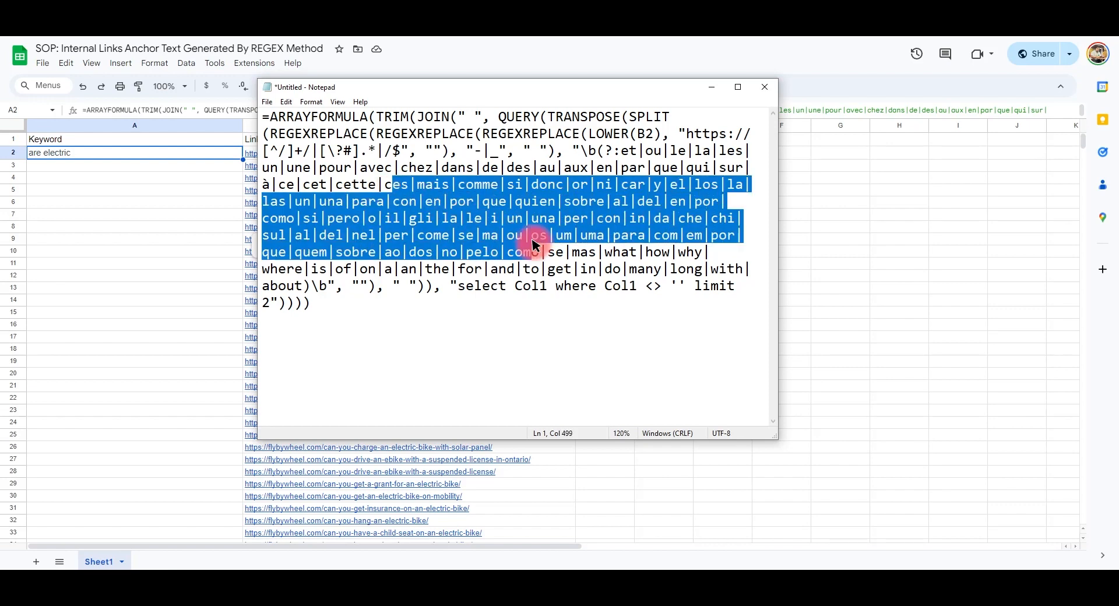
Step: Fill the formula in cell A2 down the Keyword column for every listed link
click(189, 284)
scroll(299, 286, down, 2)
scroll(186, 322, down, 5)
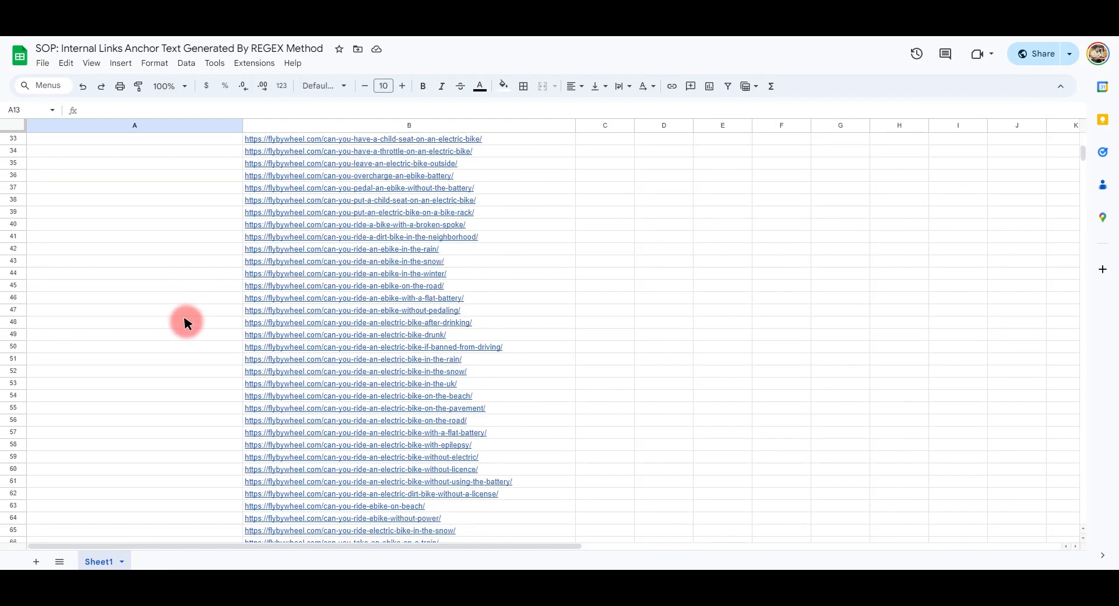
scroll(185, 323, up, 4)
scroll(182, 320, up, 3)
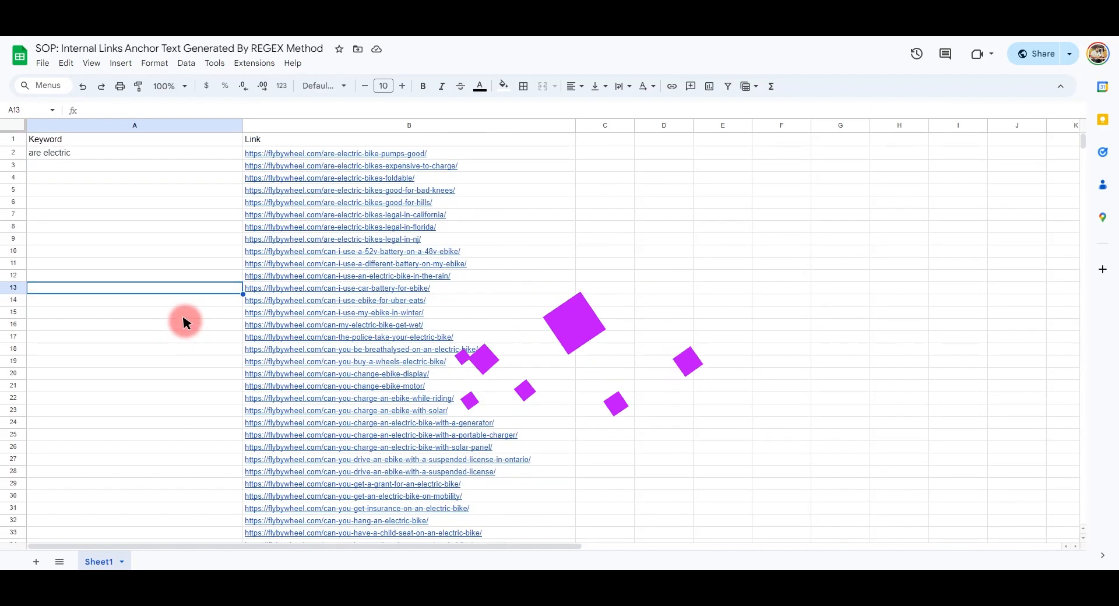
click(130, 165)
click(174, 152)
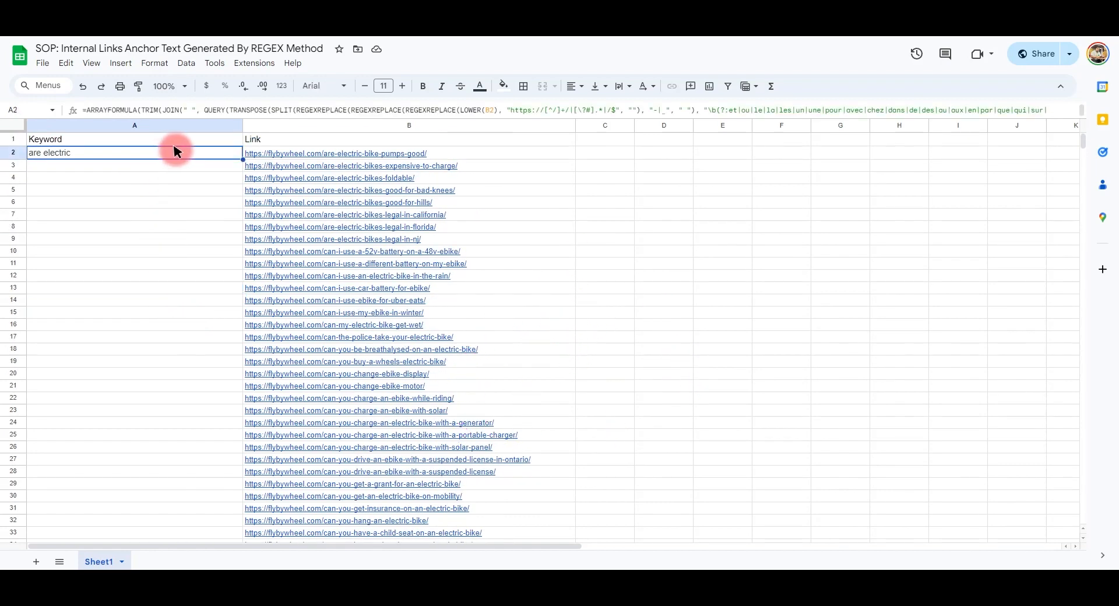
double_click(242, 159)
click(185, 213)
Step: Review the generated keywords in column A against their links, checking the longer phrases in rows 437, 362 and 345
scroll(186, 214, down, 20)
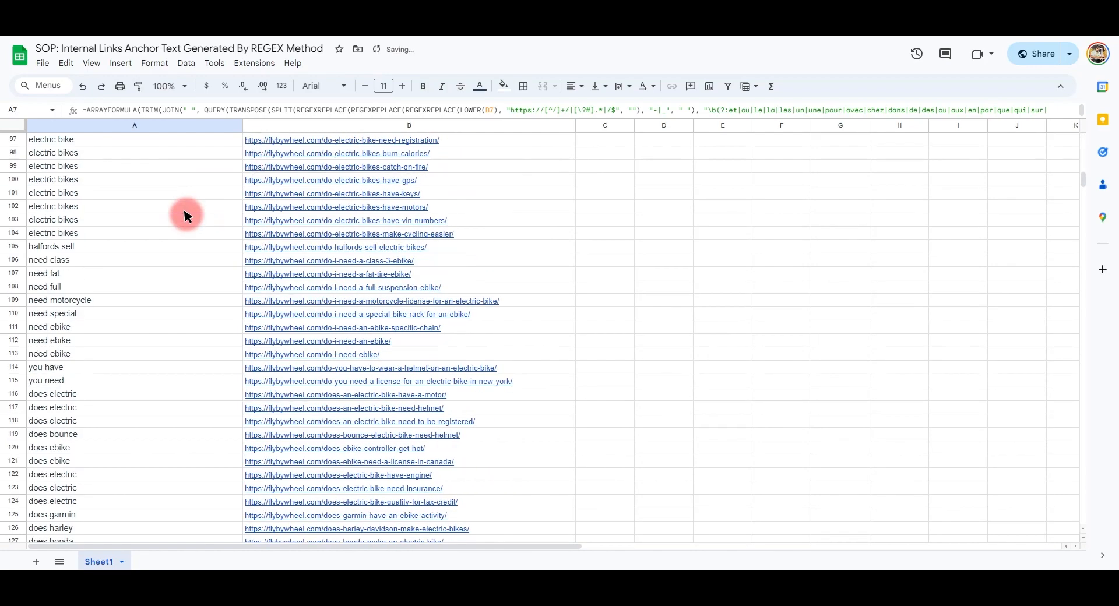
scroll(185, 214, up, 20)
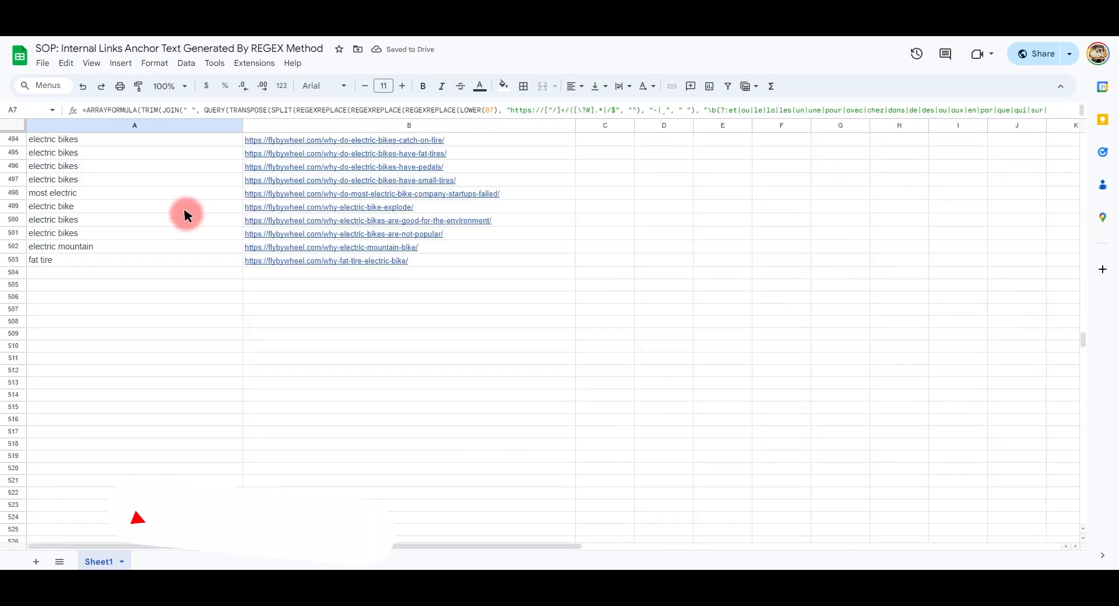
scroll(185, 213, up, 4)
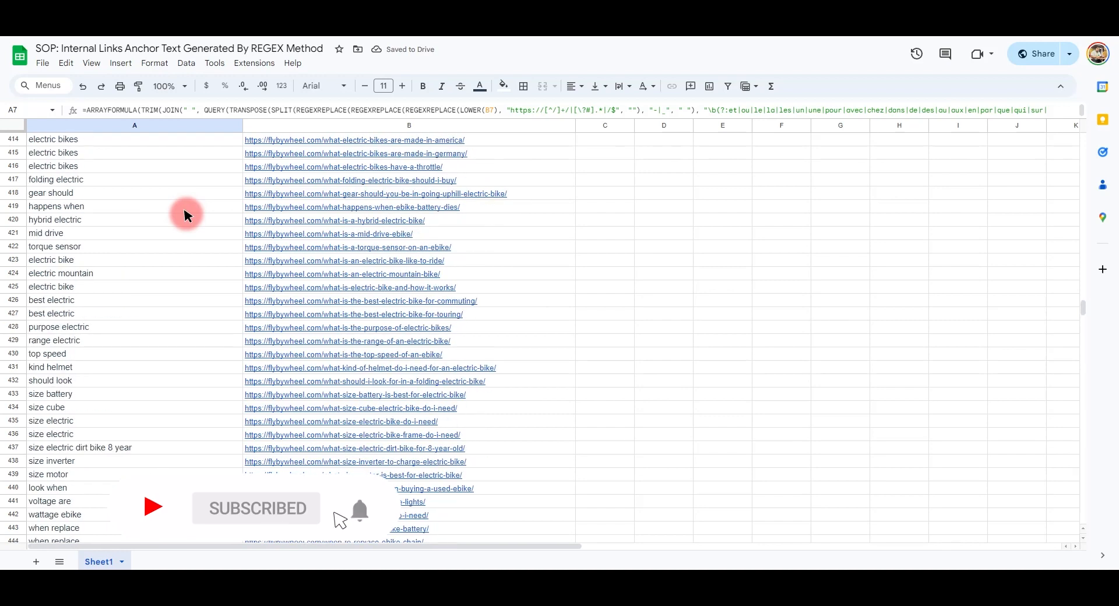
click(107, 452)
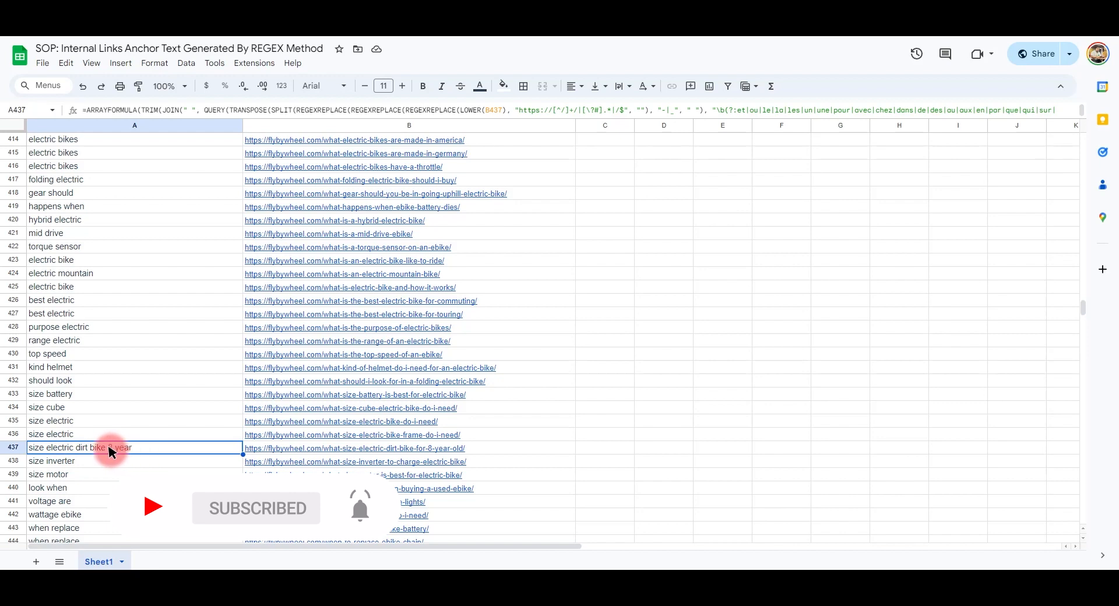
scroll(110, 448, up, 15)
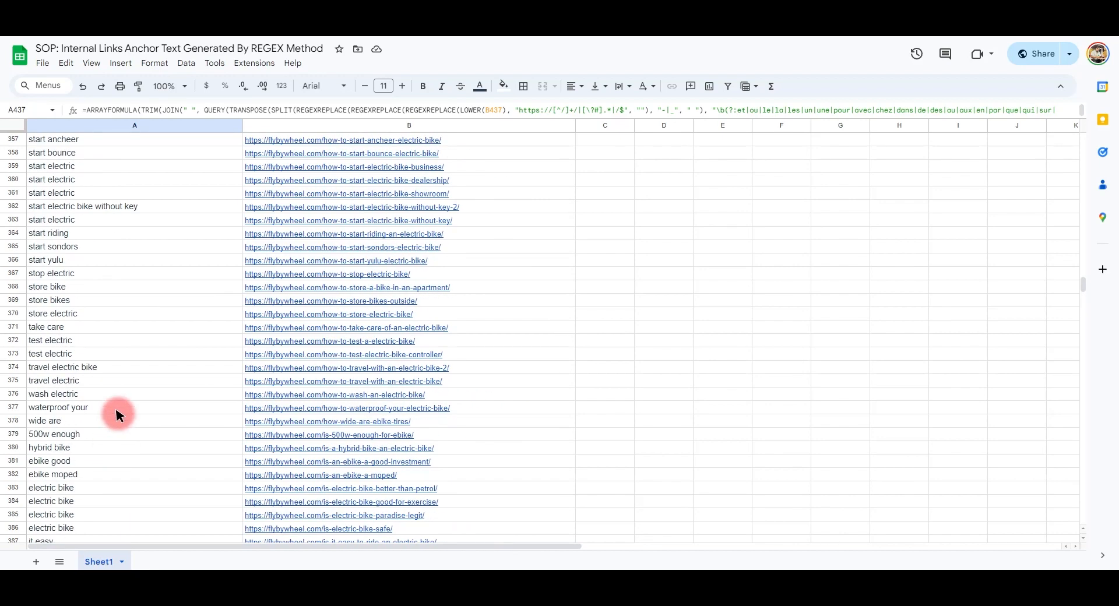
click(114, 208)
scroll(117, 213, up, 8)
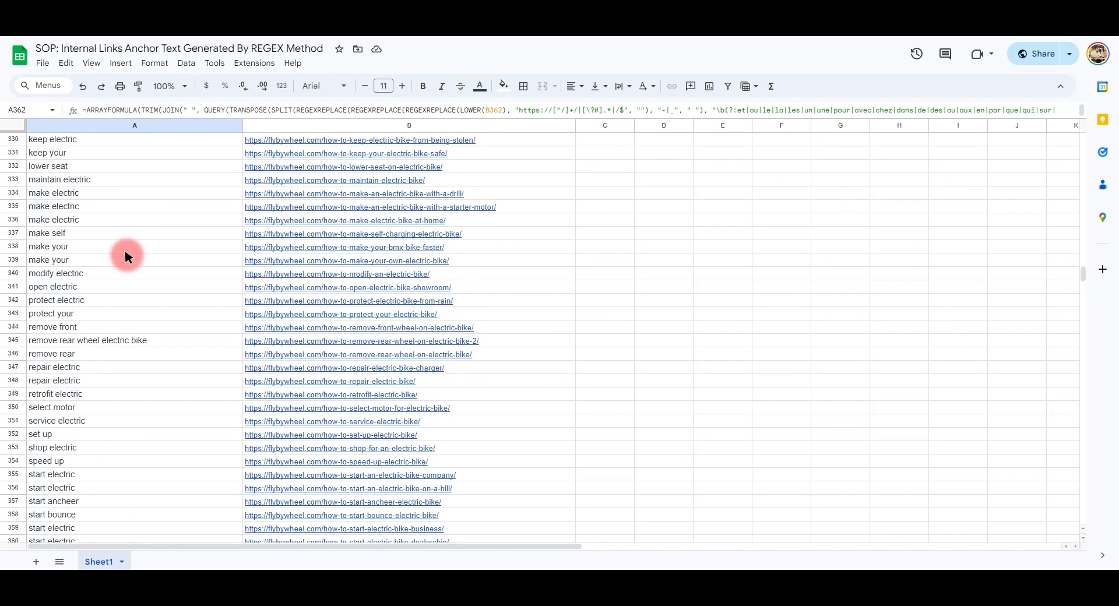
click(84, 342)
scroll(113, 343, up, 20)
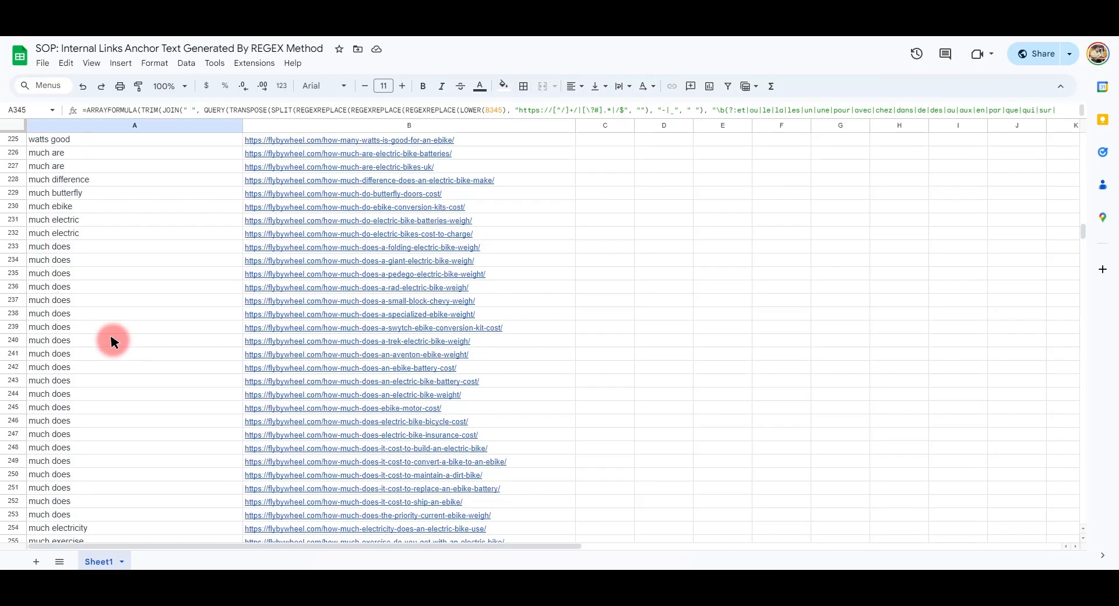
scroll(113, 342, up, 3)
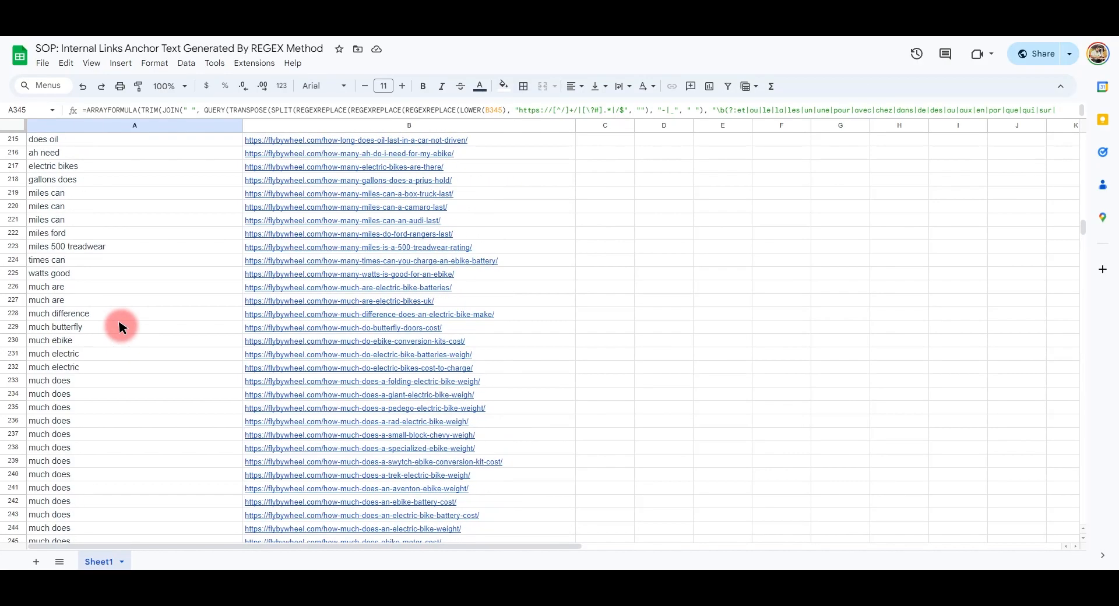
click(142, 305)
scroll(145, 307, up, 1)
key(ctrl+Home)
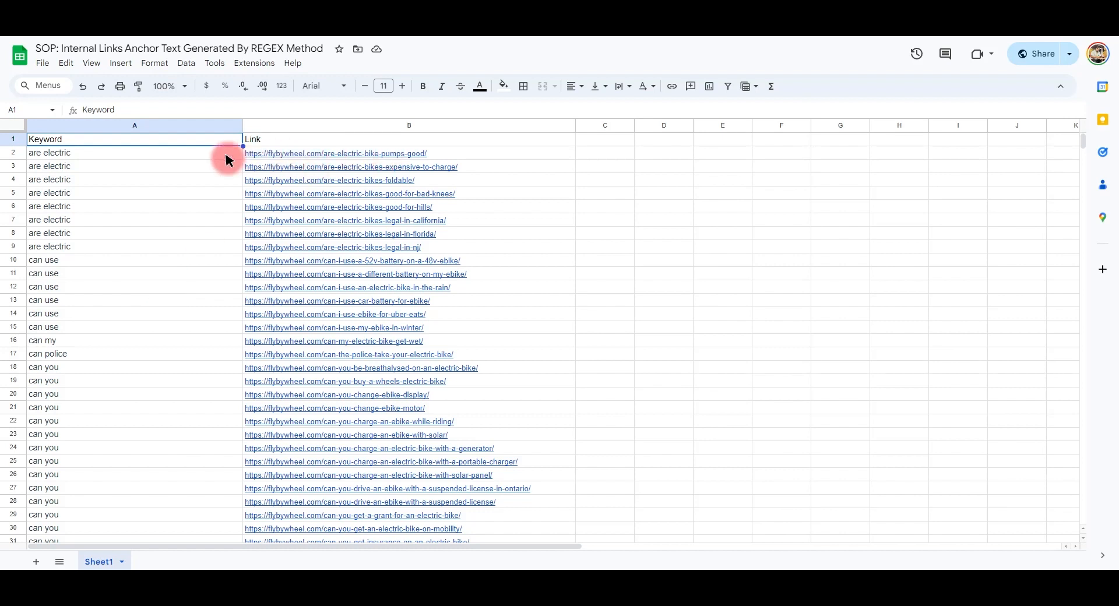
click(200, 165)
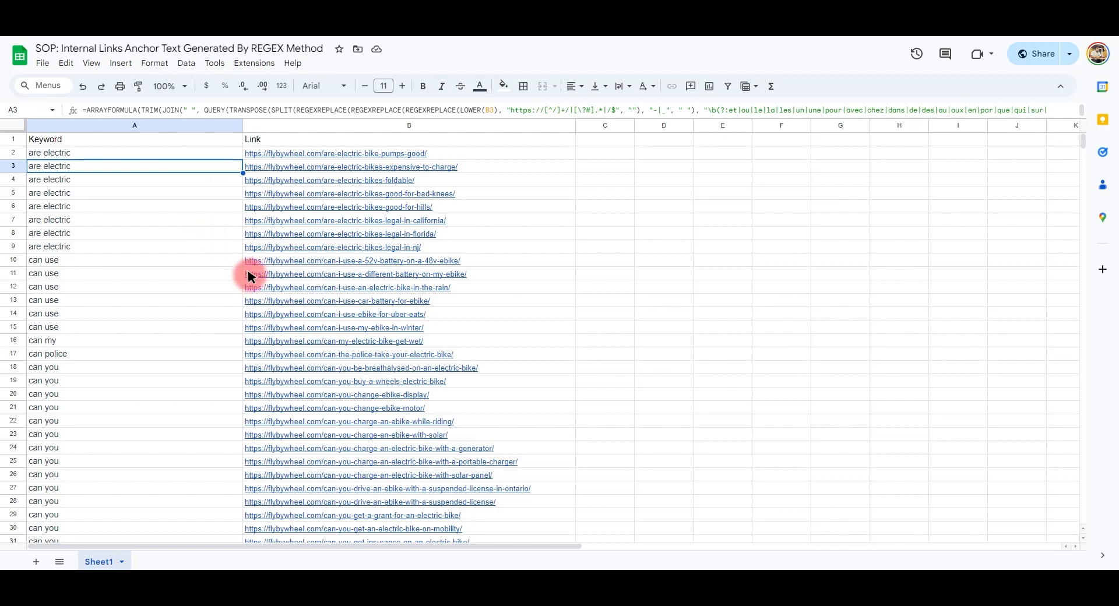
mouse_move(250, 277)
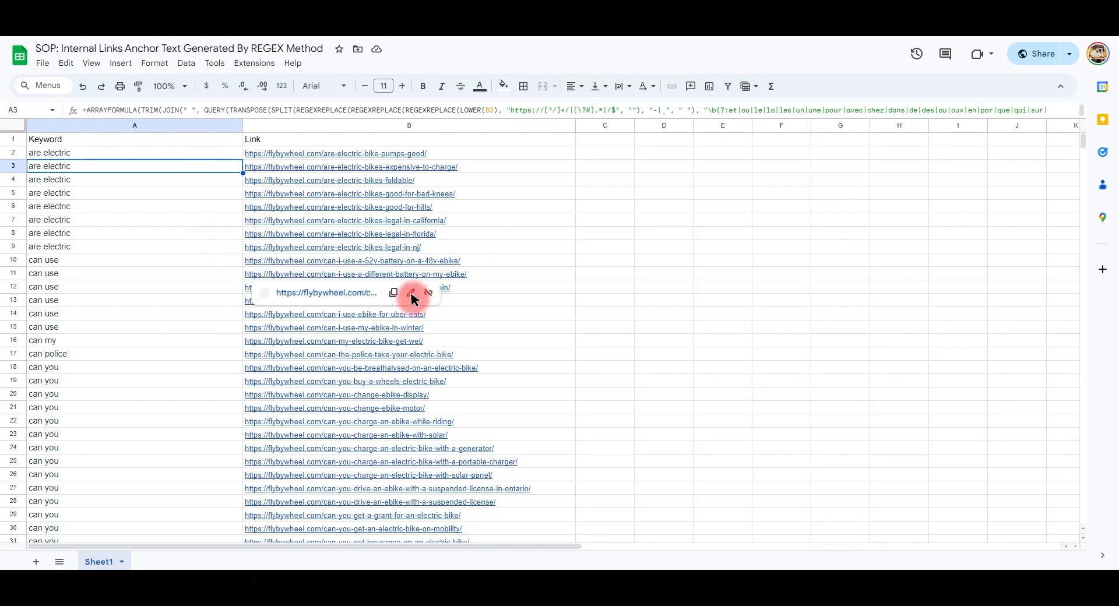
Step: Download the keyword and link sheet as a comma-separated values (.csv) file
click(187, 207)
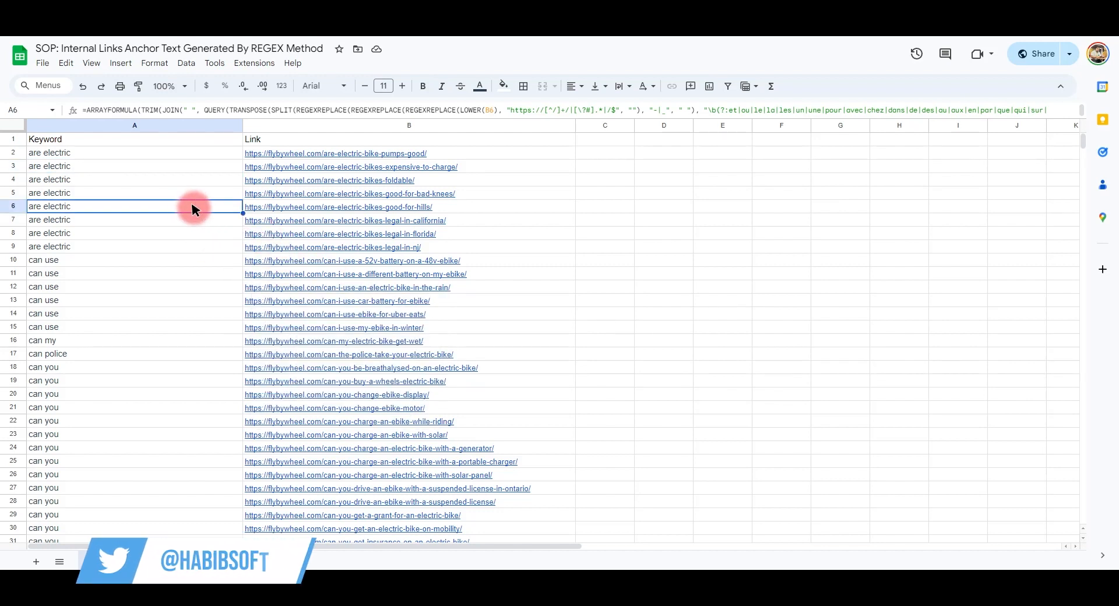
click(43, 63)
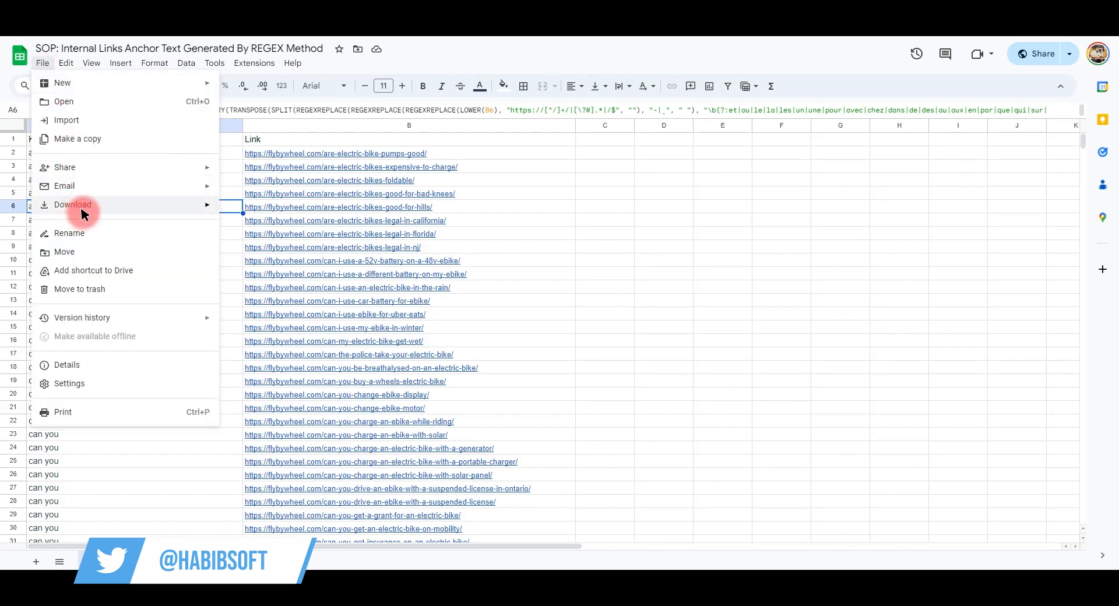
mouse_move(76, 205)
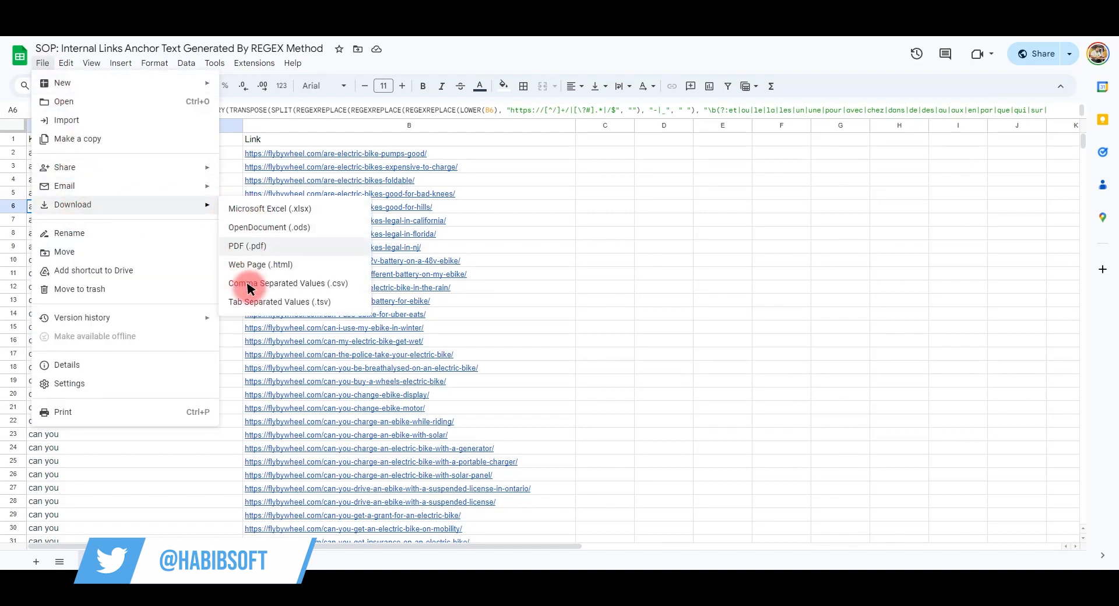
click(276, 283)
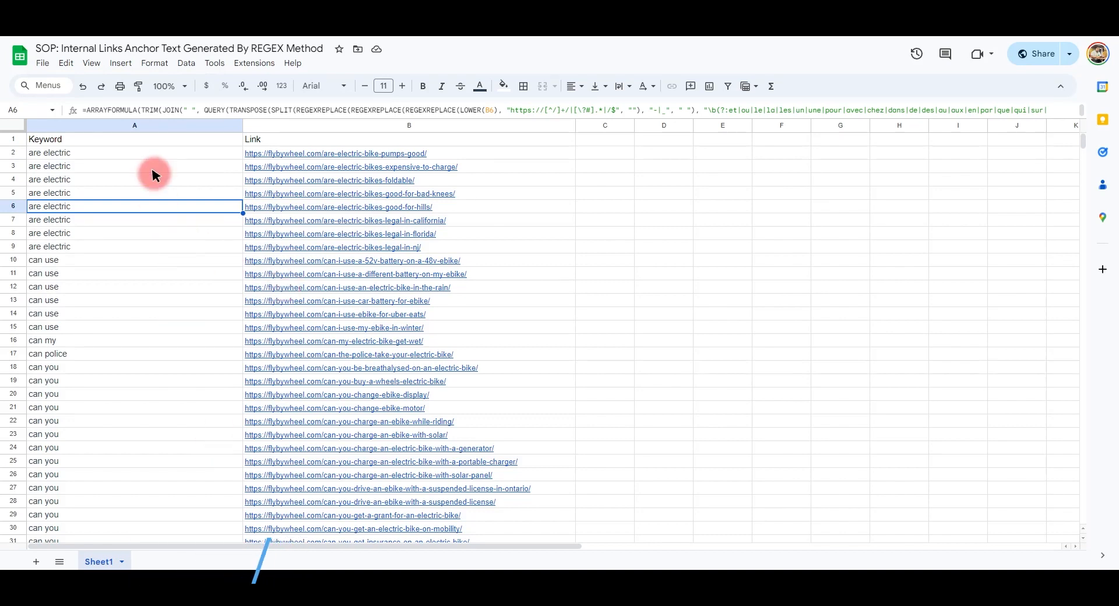
drag(67, 140, 267, 140)
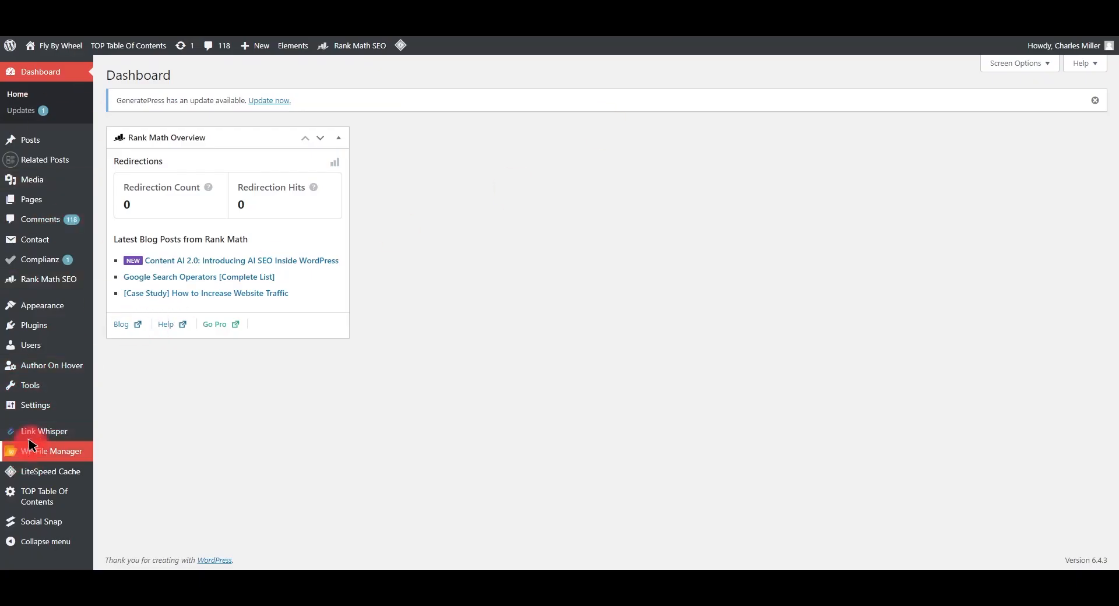
Step: Switch to the WordPress dashboard and start bulk creation of autolink rules on Link Whisper's Auto-Linking page
mouse_move(43, 431)
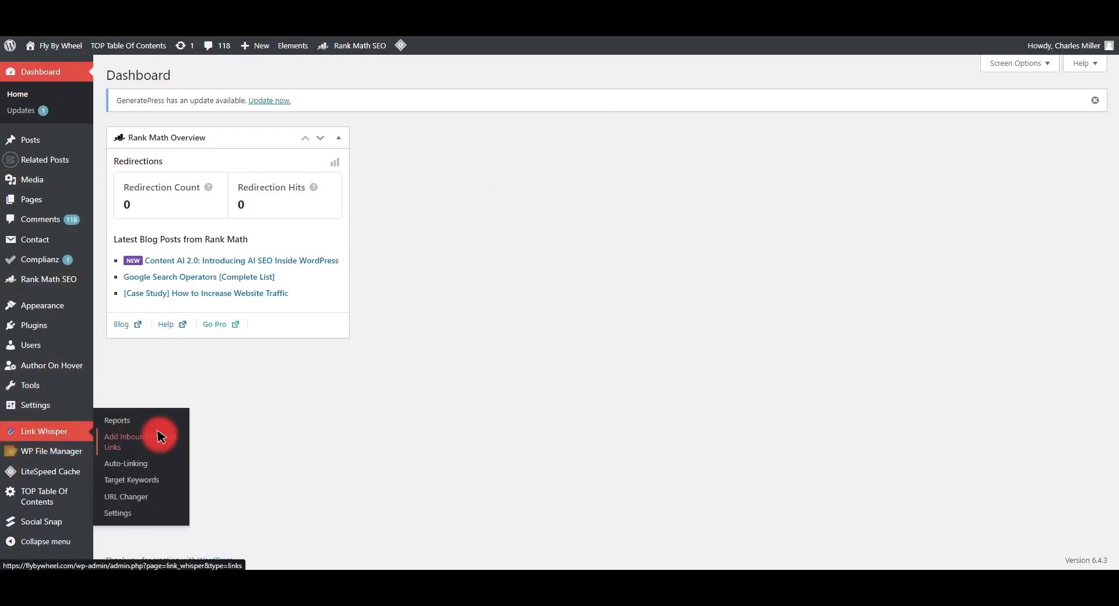
click(121, 466)
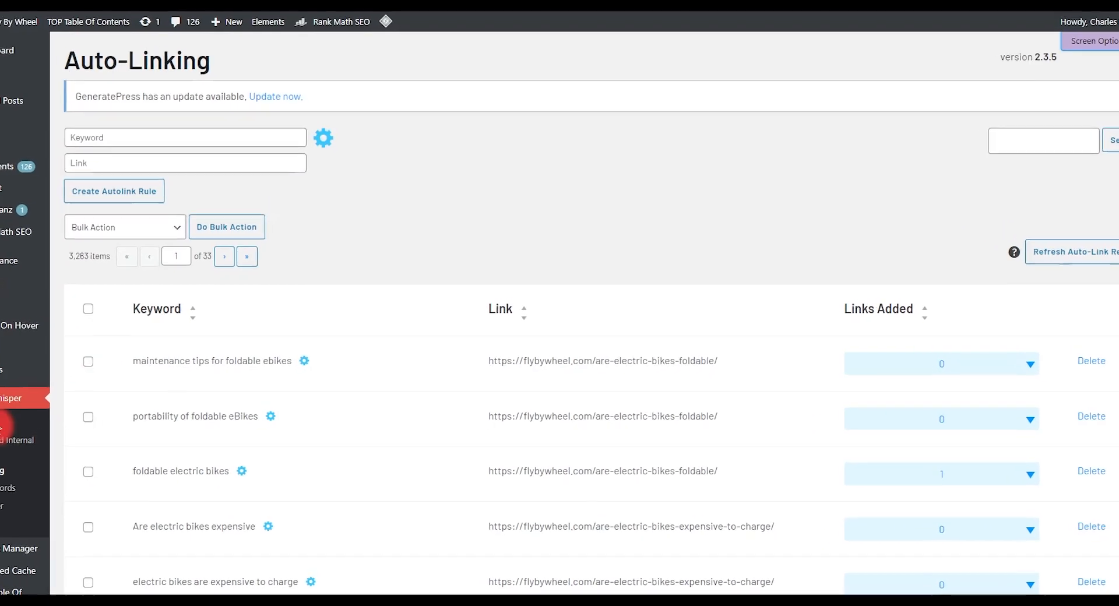
click(99, 224)
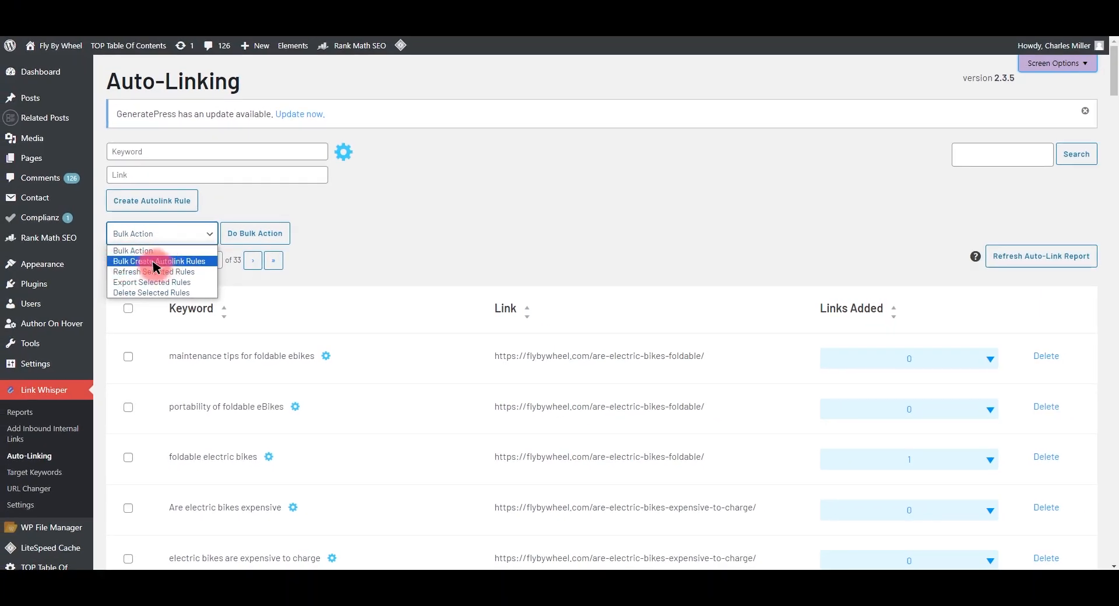
click(175, 267)
click(256, 234)
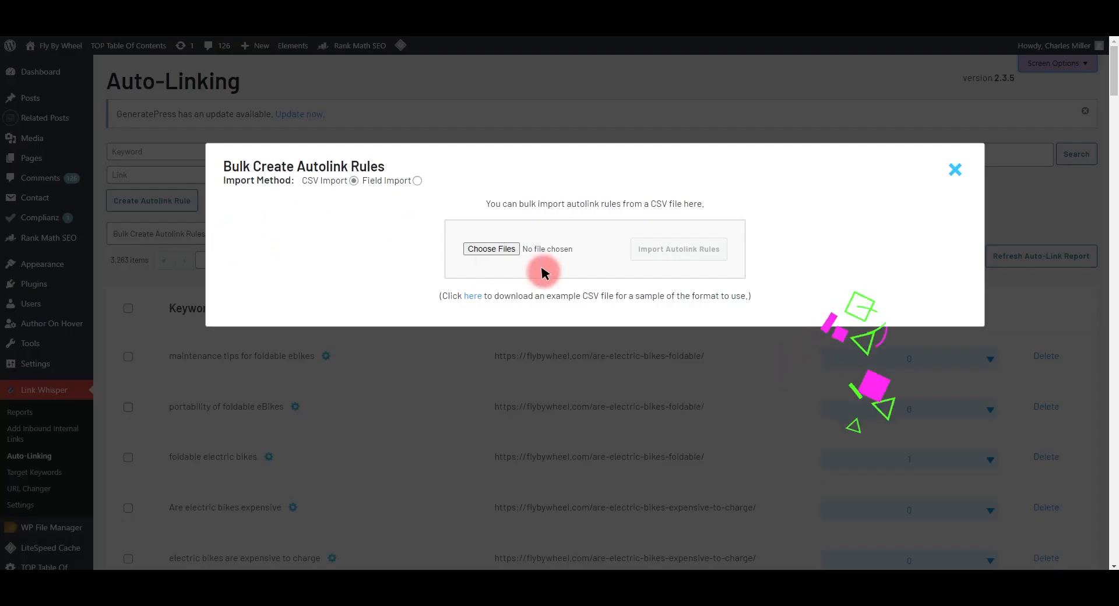
Step: Import the autolink rules from the downloaded SOP Sheet1 CSV file
click(507, 255)
double_click(292, 135)
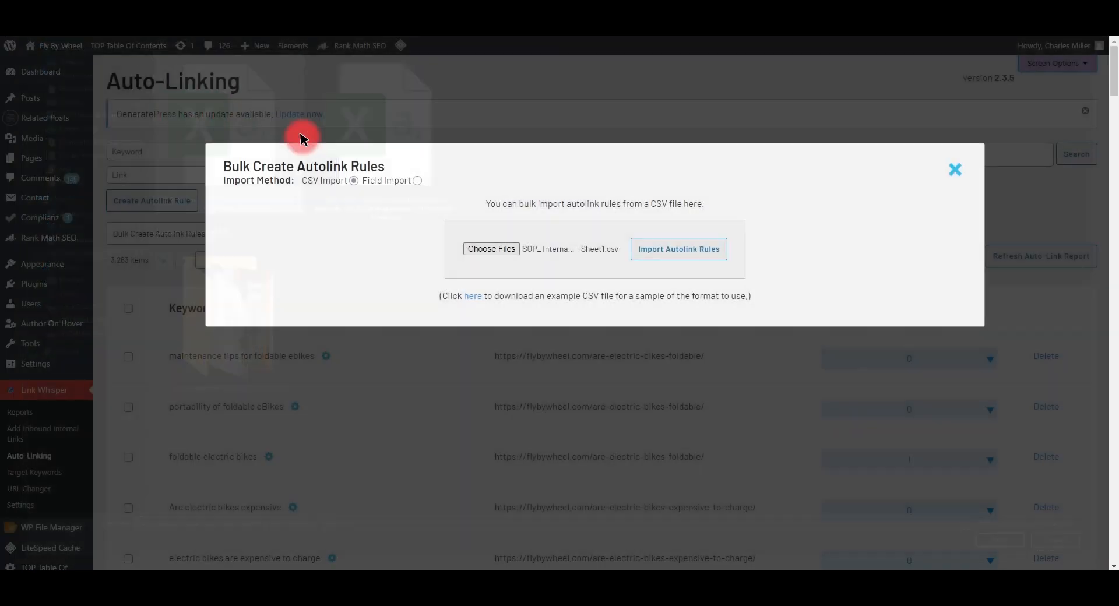
click(653, 247)
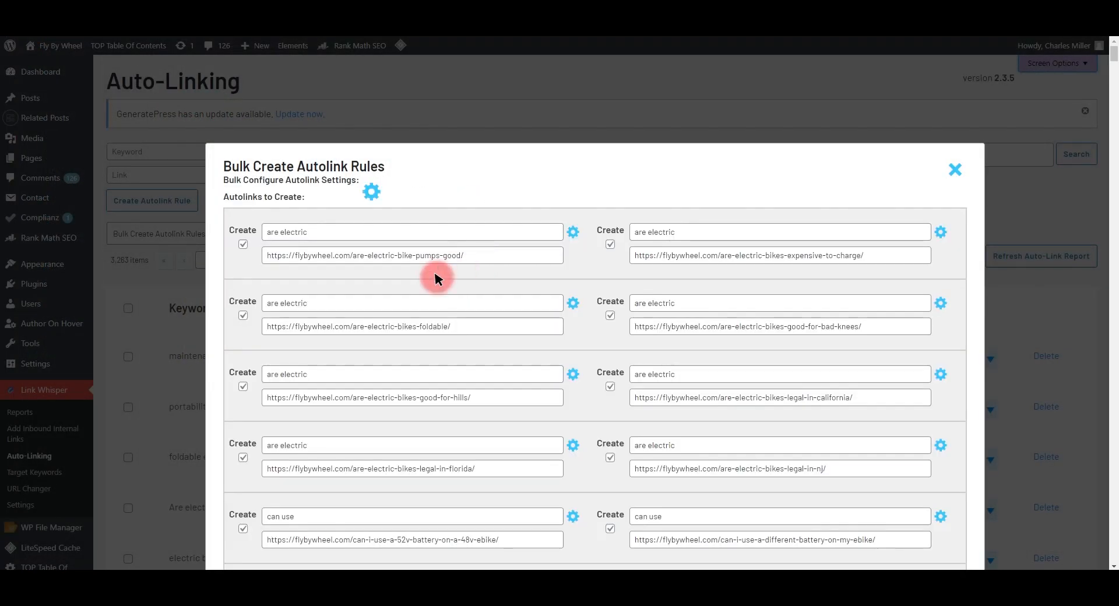
Step: Configure the bulk autolink settings to link only once per post with a limit of 2 autolinks, and apply them
scroll(583, 346, down, 5)
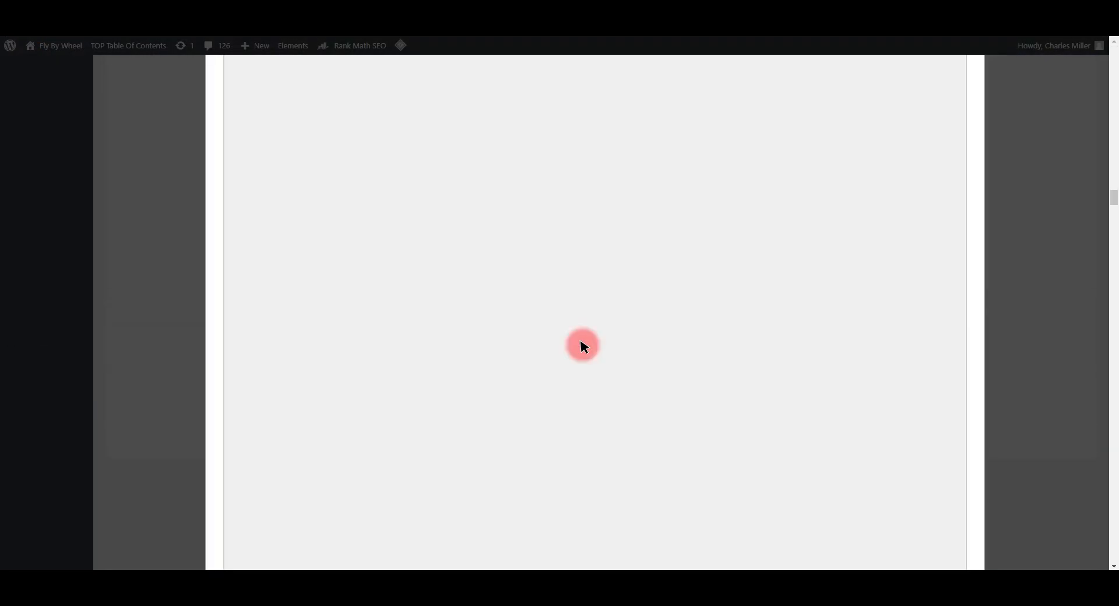
scroll(583, 346, down, 10)
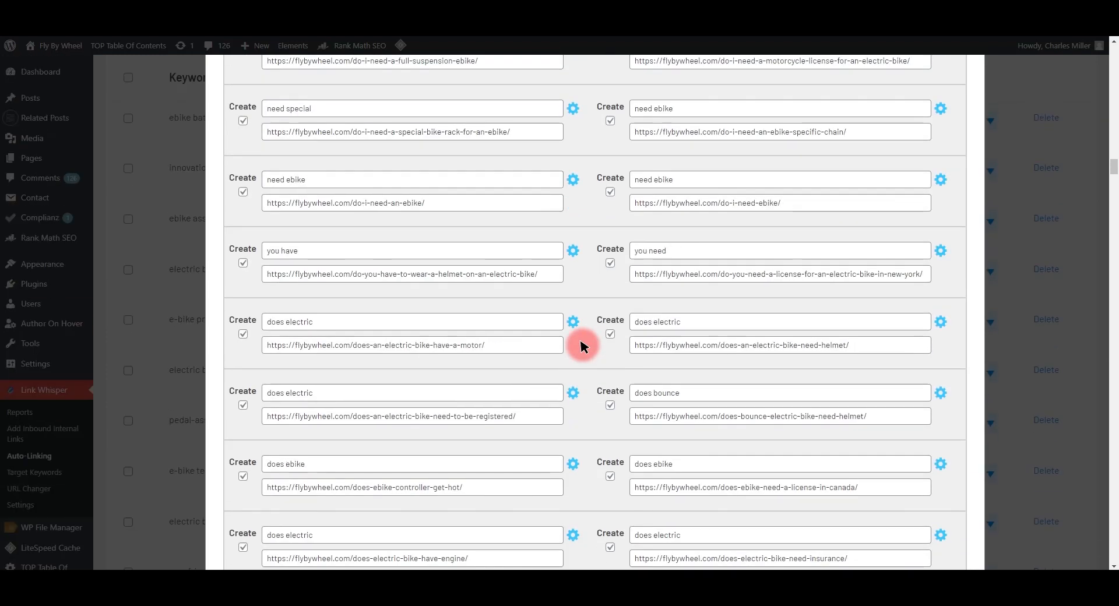
scroll(584, 363, down, 15)
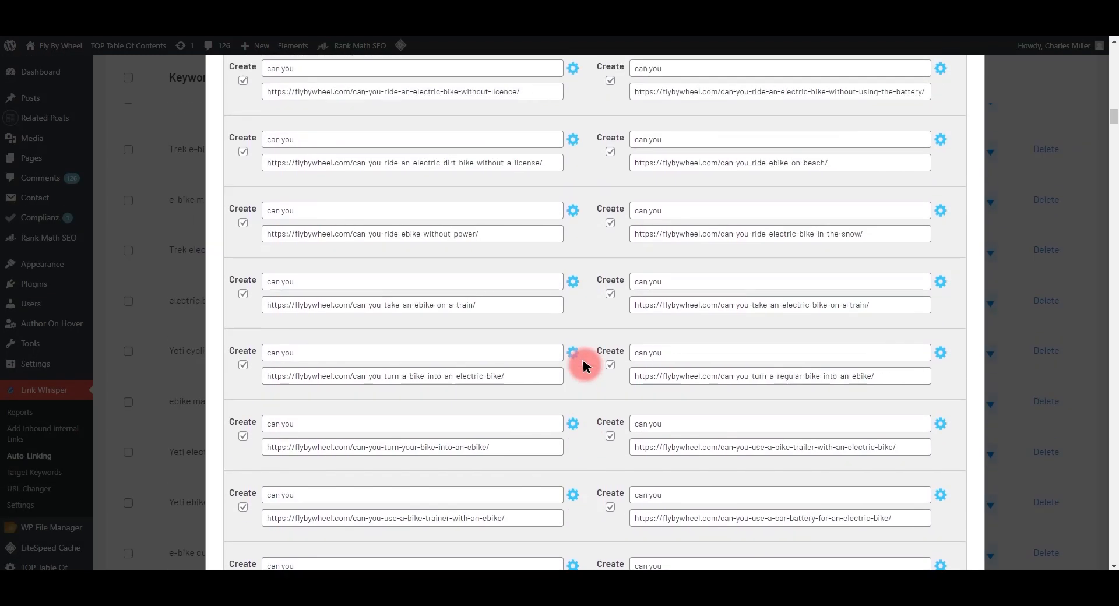
scroll(569, 250, up, 20)
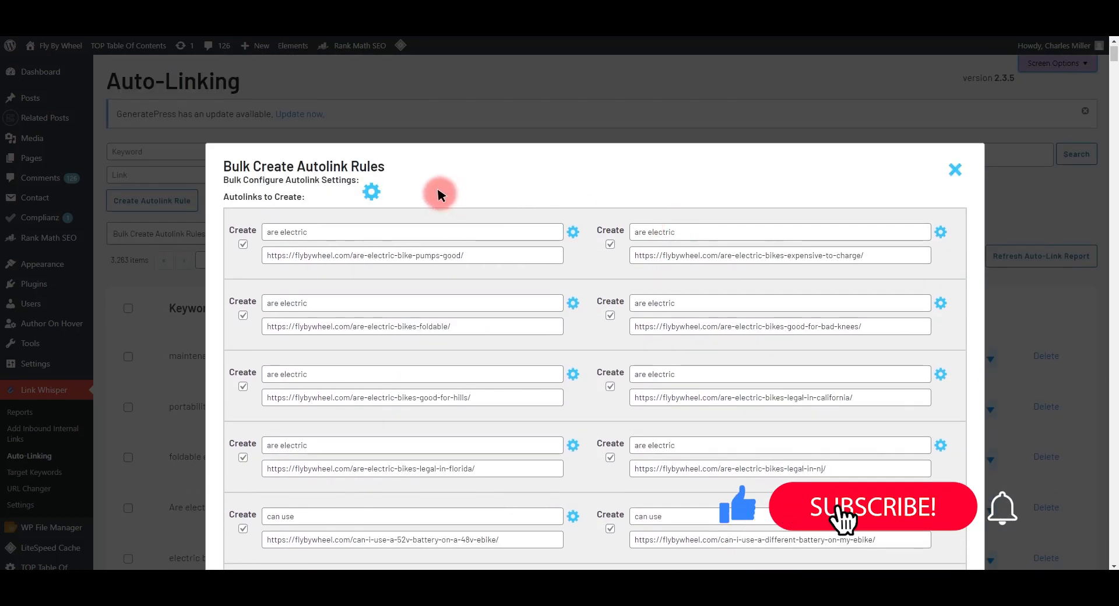
click(372, 190)
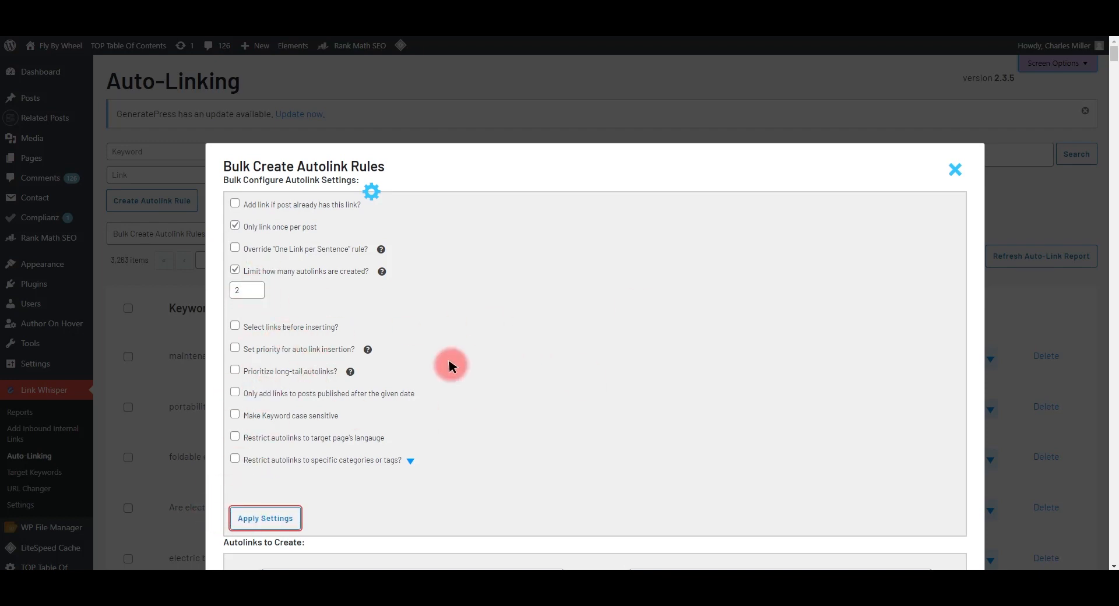
Step: Change the keyword of the is-it-legal-to-ride-an-electric-bike-on-the-road rule to "electric-bike-on-the-road"
scroll(408, 379, down, 6)
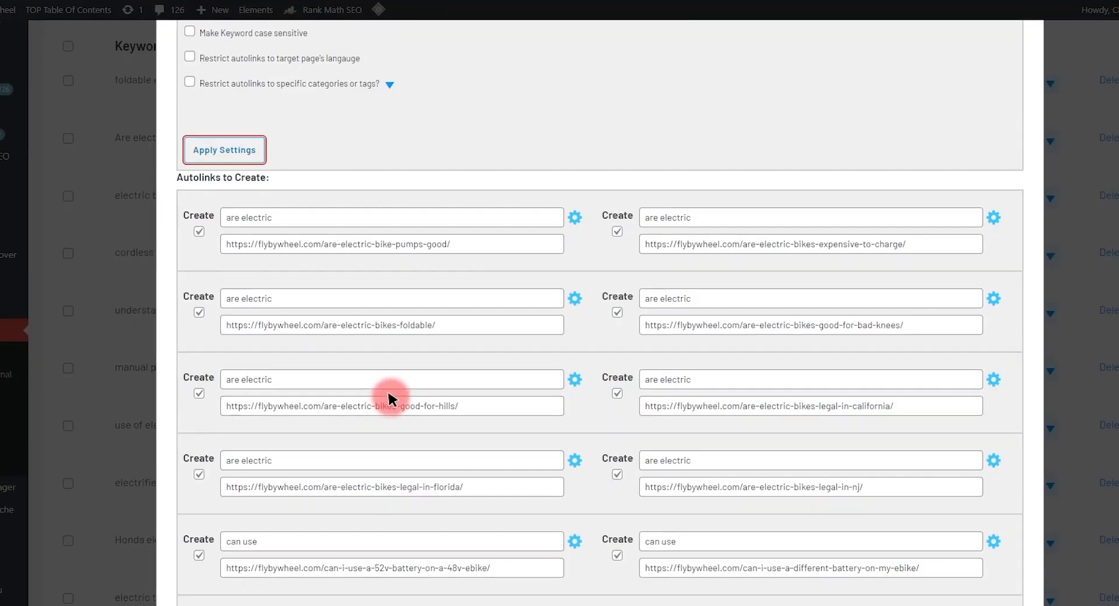
scroll(389, 400, down, 20)
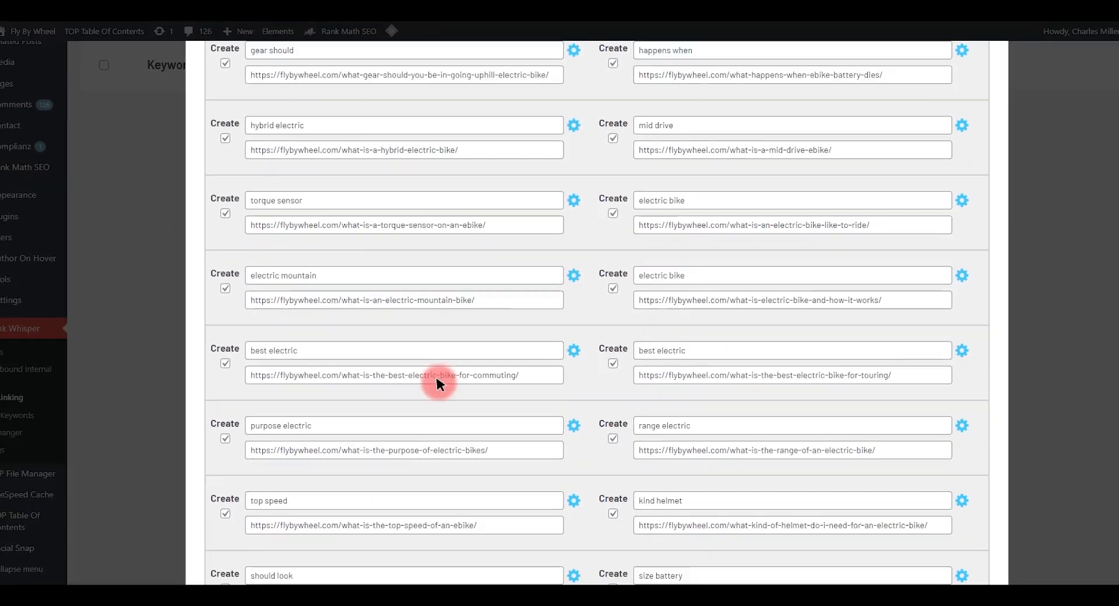
scroll(439, 373, down, 10)
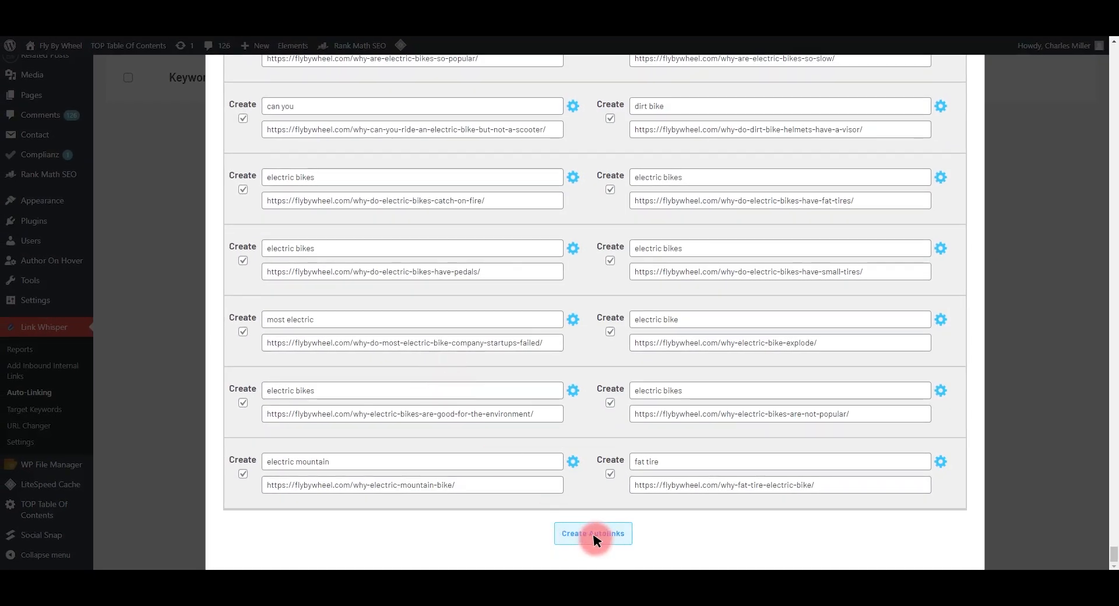
scroll(565, 343, up, 10)
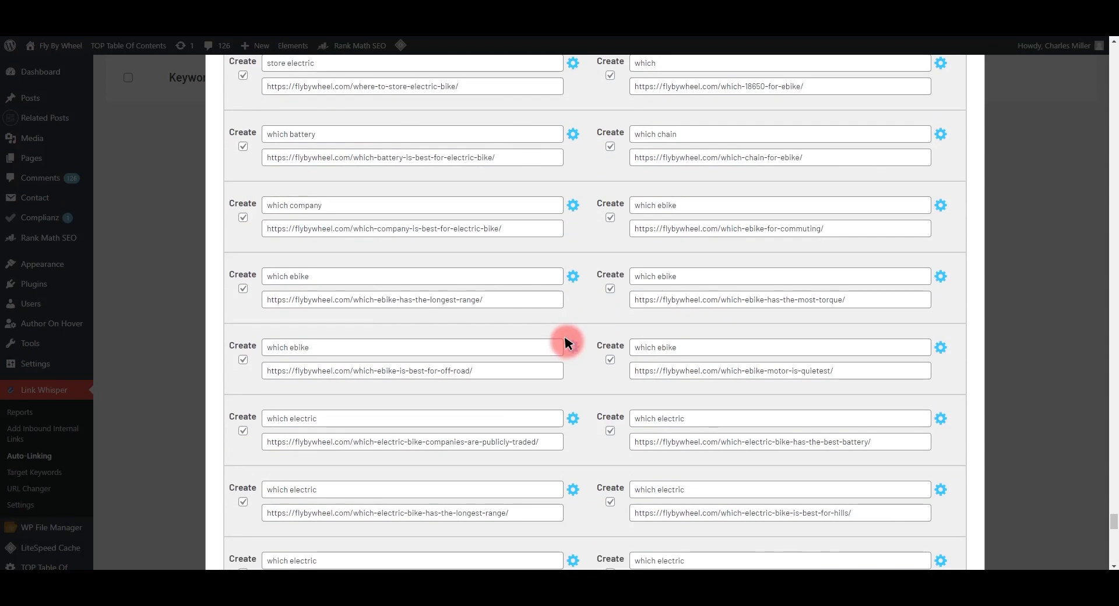
scroll(565, 344, up, 10)
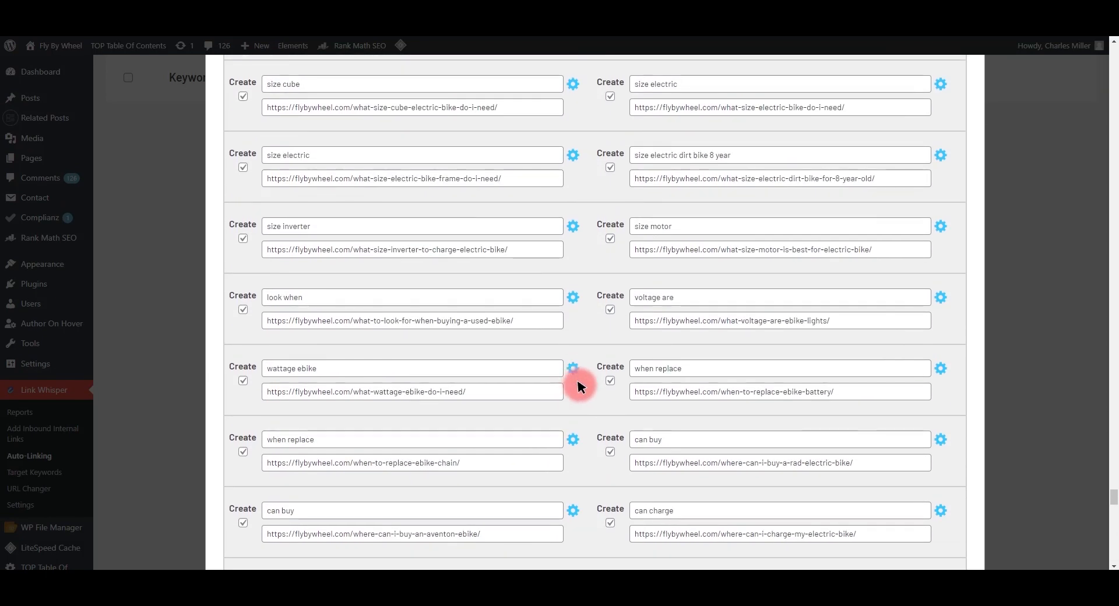
scroll(583, 389, up, 10)
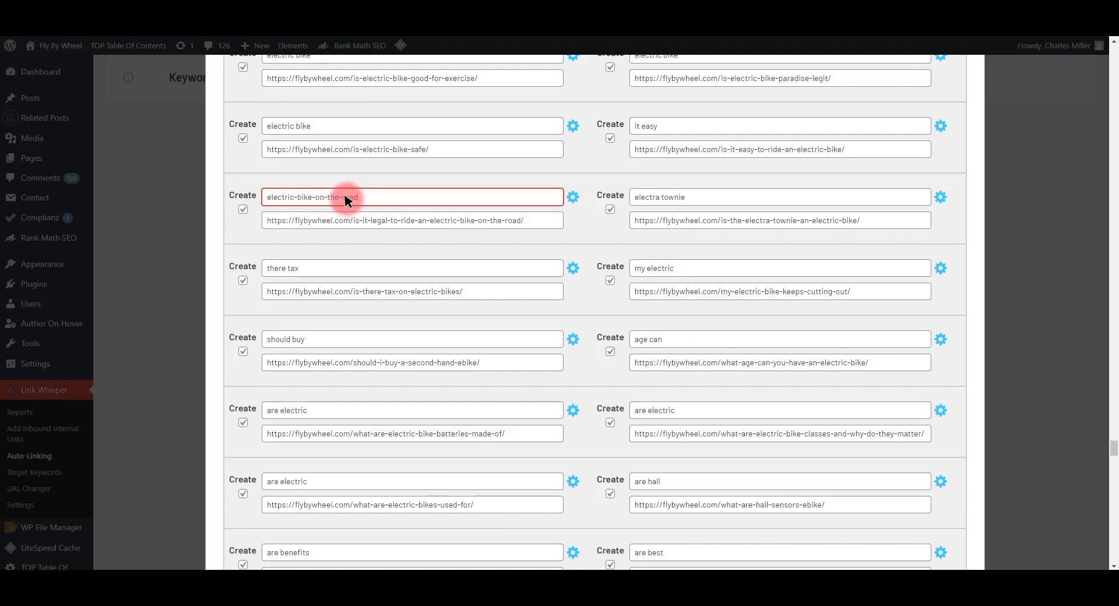
Step: Review the remaining keyword and link pairs in the list of autolinks to create, back up to the bulk settings
scroll(424, 244, down, 15)
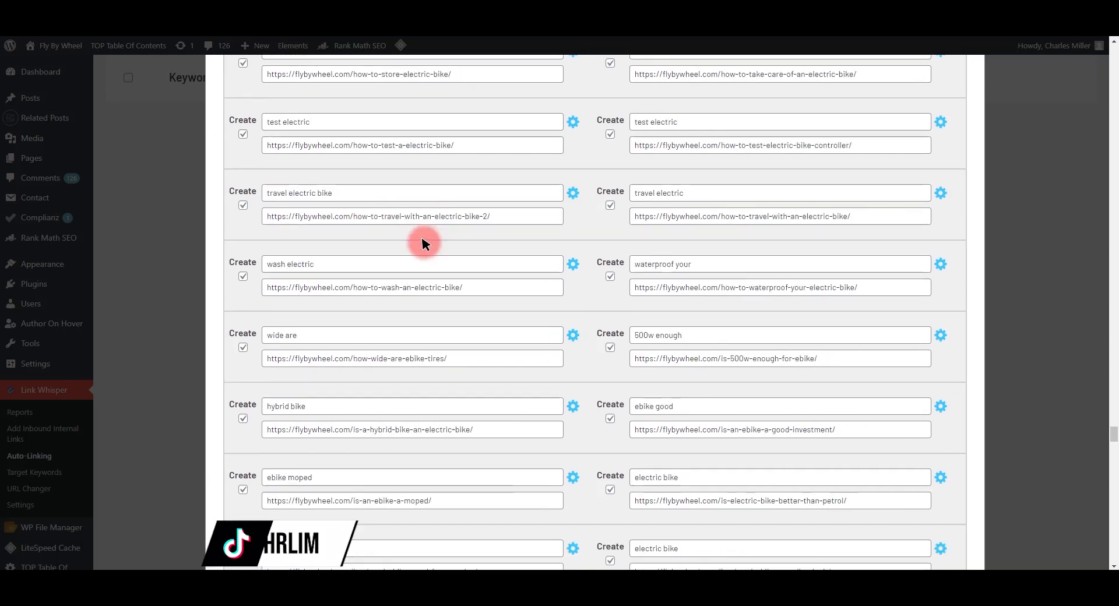
scroll(422, 255, down, 15)
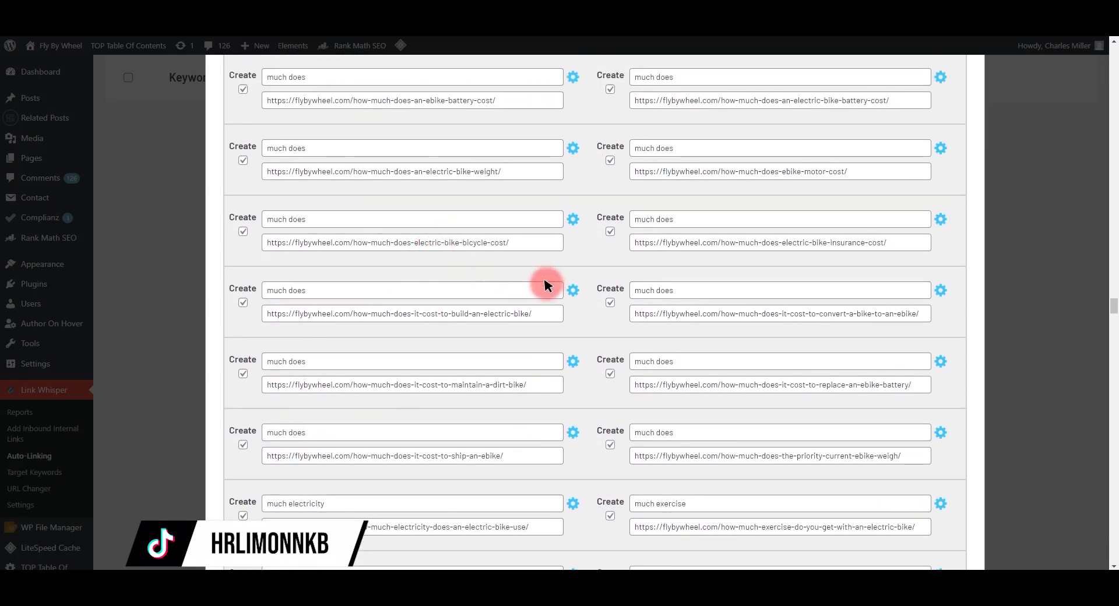
scroll(579, 272, up, 15)
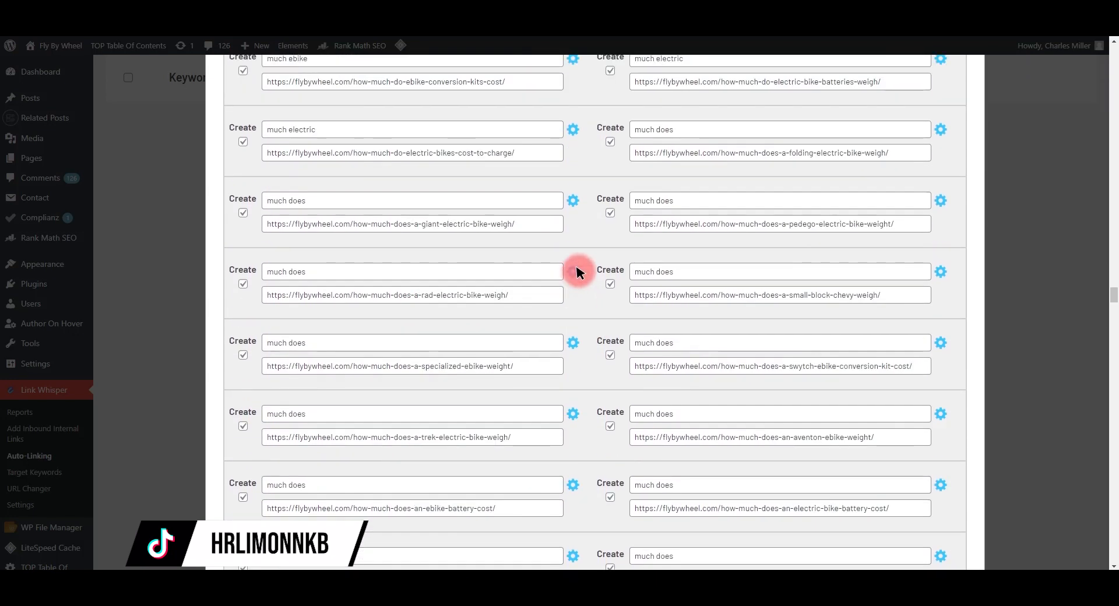
scroll(578, 271, up, 1)
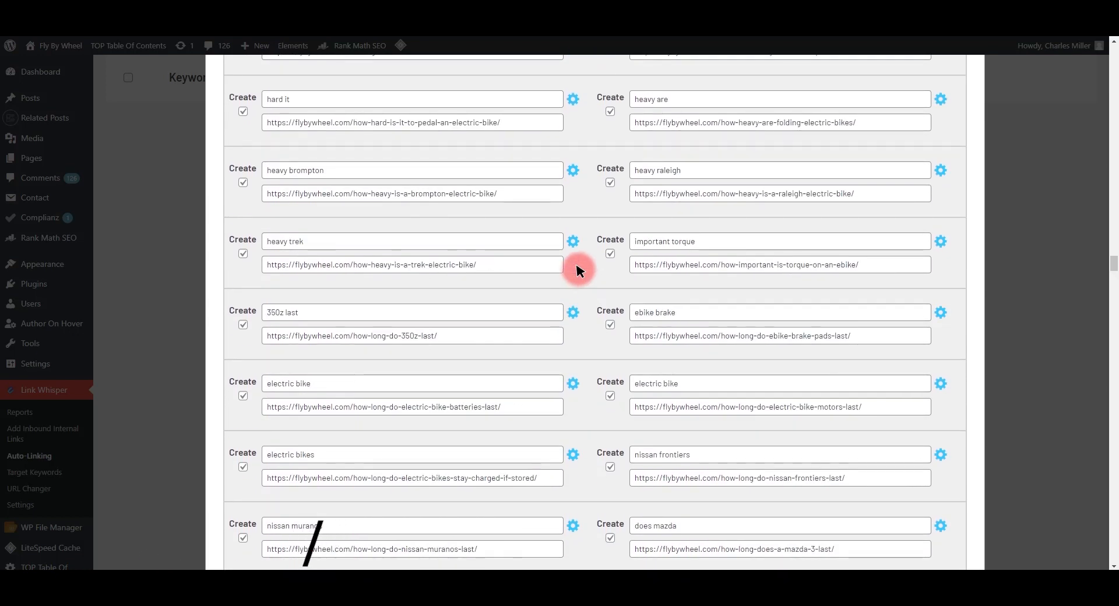
scroll(579, 272, up, 10)
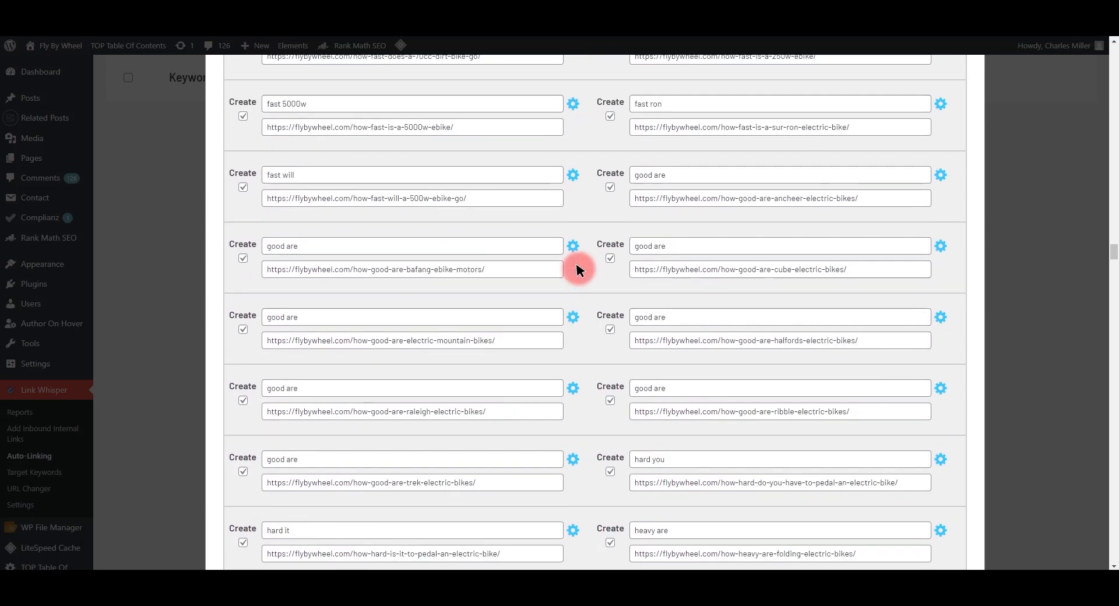
scroll(579, 269, up, 10)
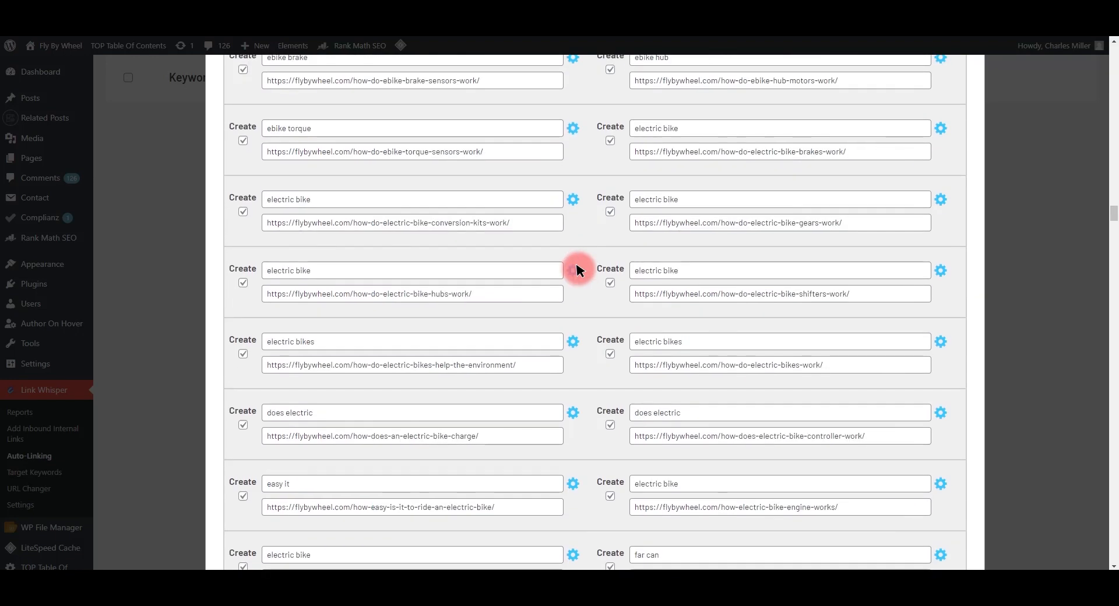
scroll(579, 270, up, 10)
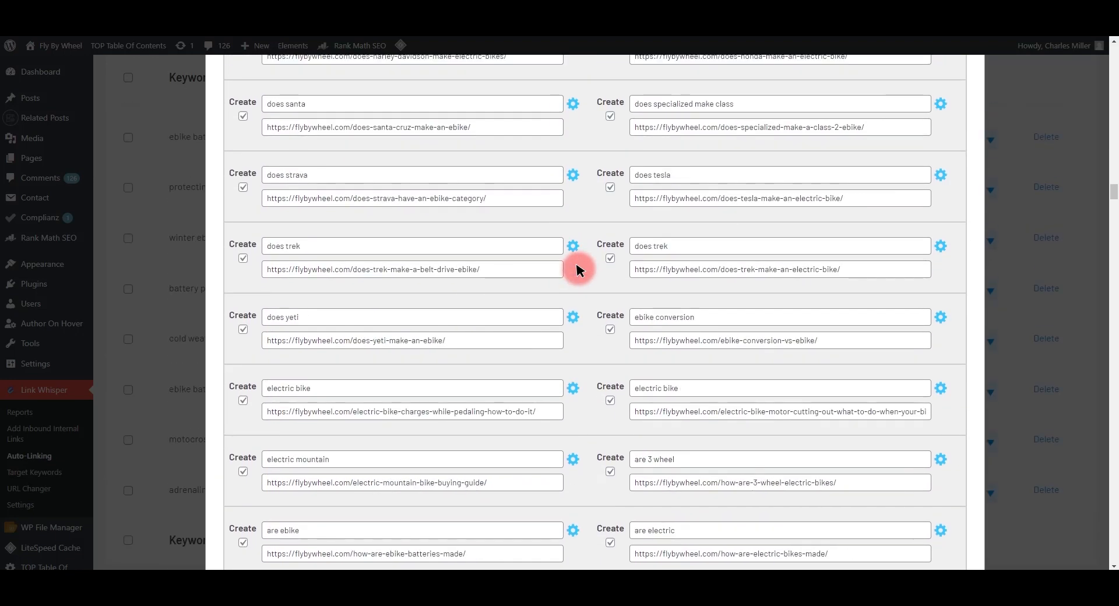
scroll(579, 269, up, 10)
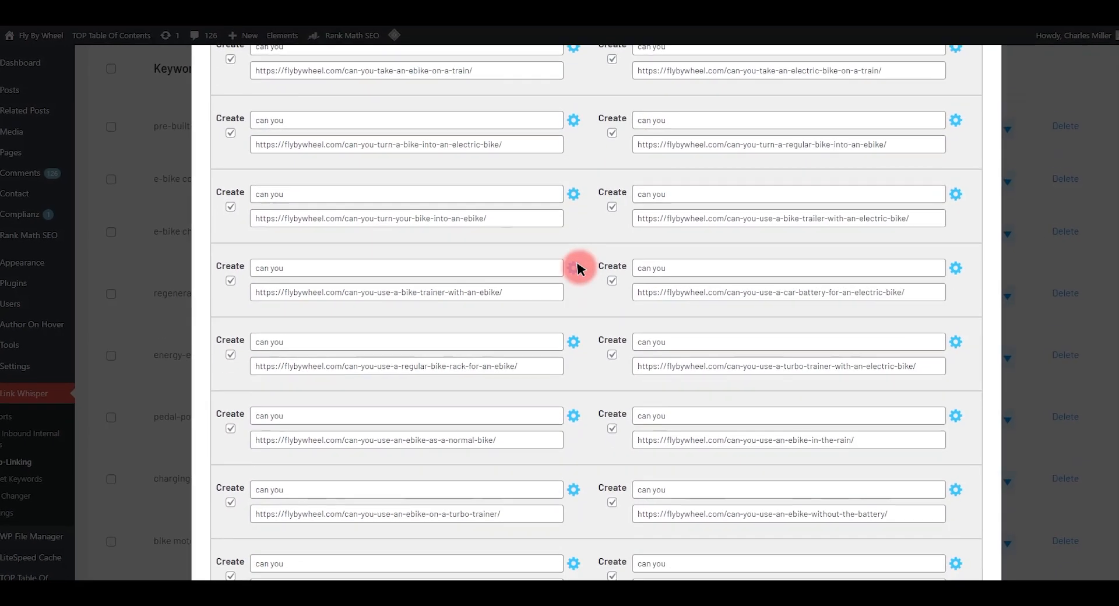
scroll(581, 259, up, 10)
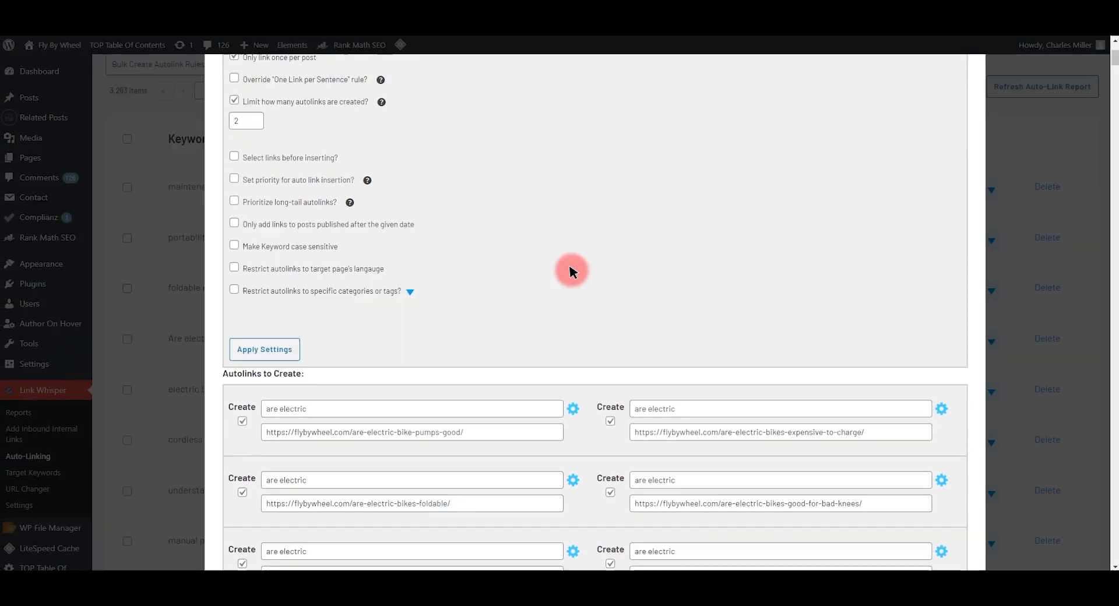
scroll(572, 271, up, 3)
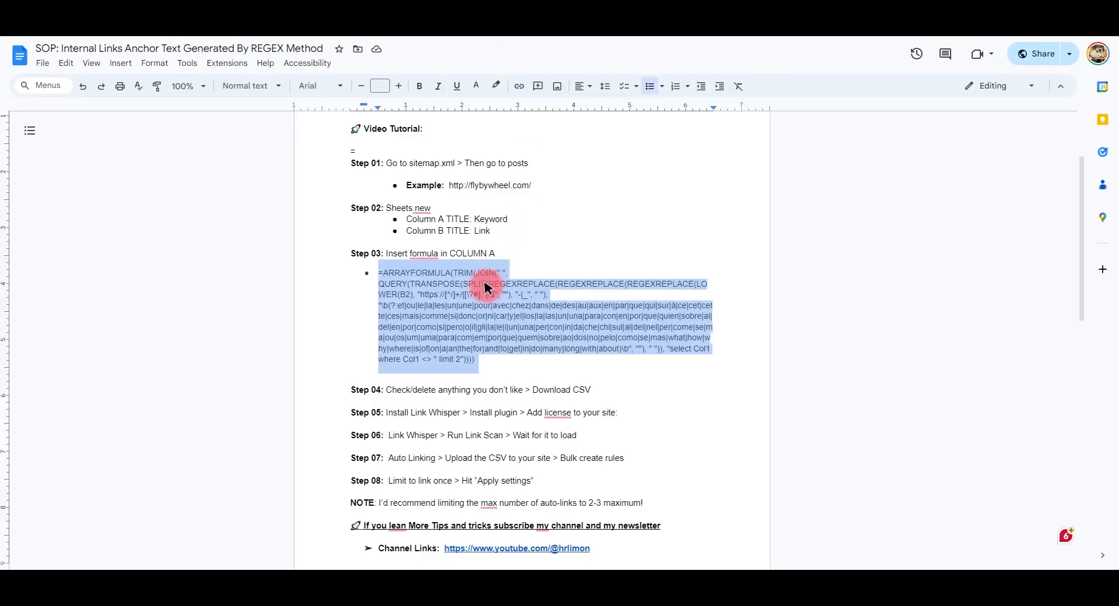
Step: Switch to the SOP document and review its steps 01 to 08 and the note on the maximum number of auto-links
click(484, 284)
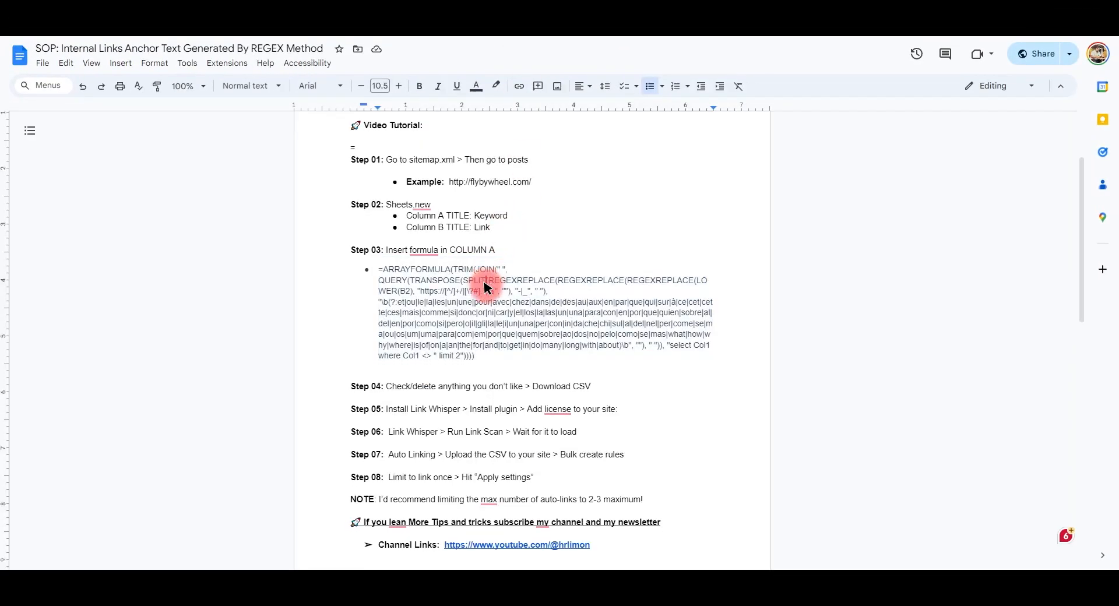
scroll(458, 293, down, 2)
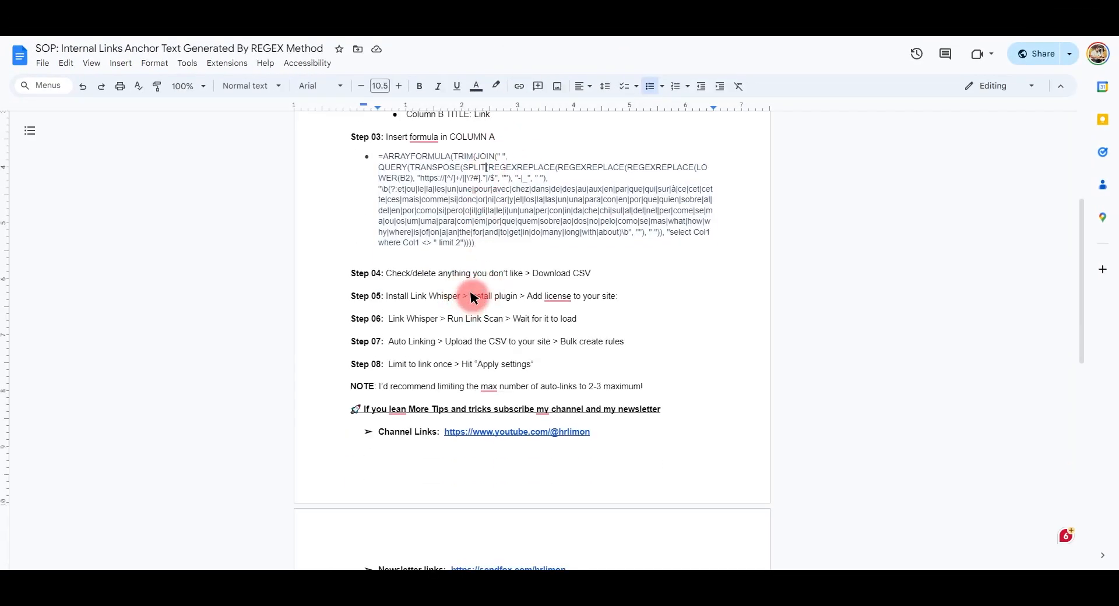
scroll(518, 312, up, 4)
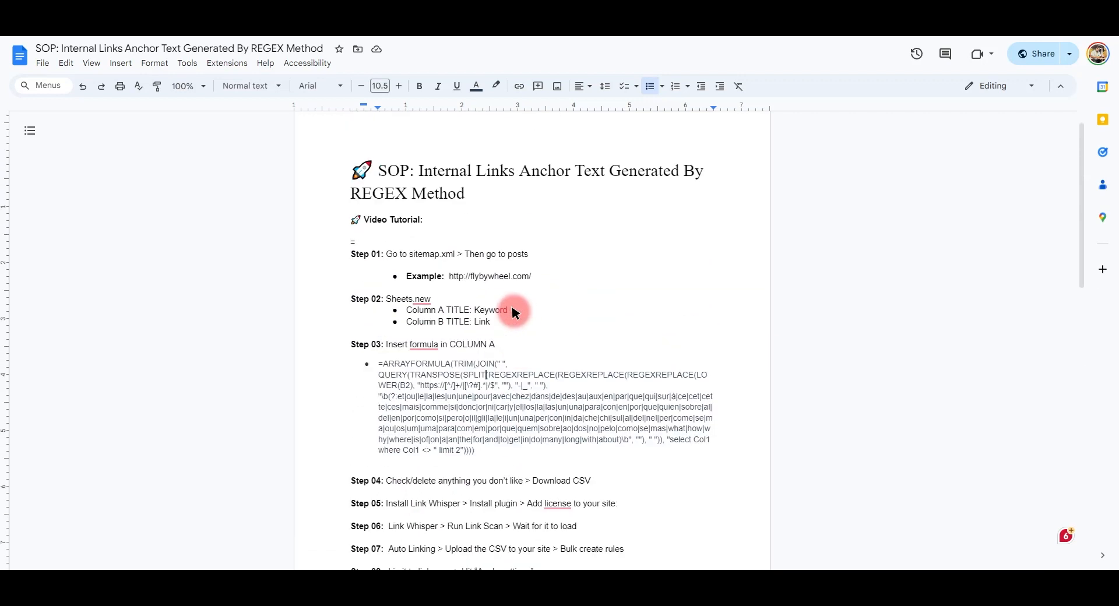
scroll(460, 300, down, 3)
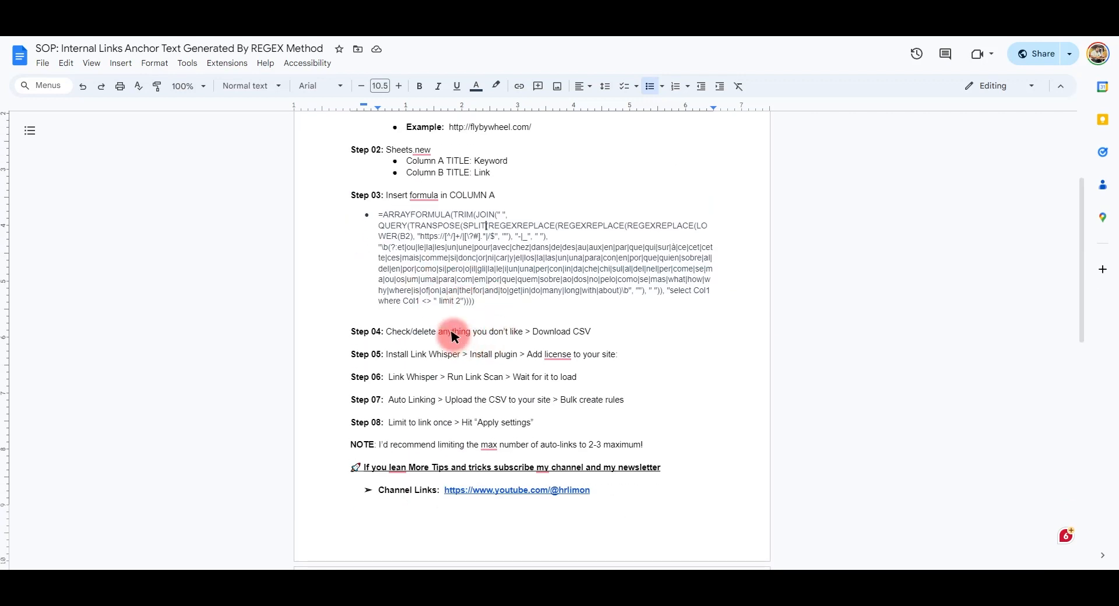